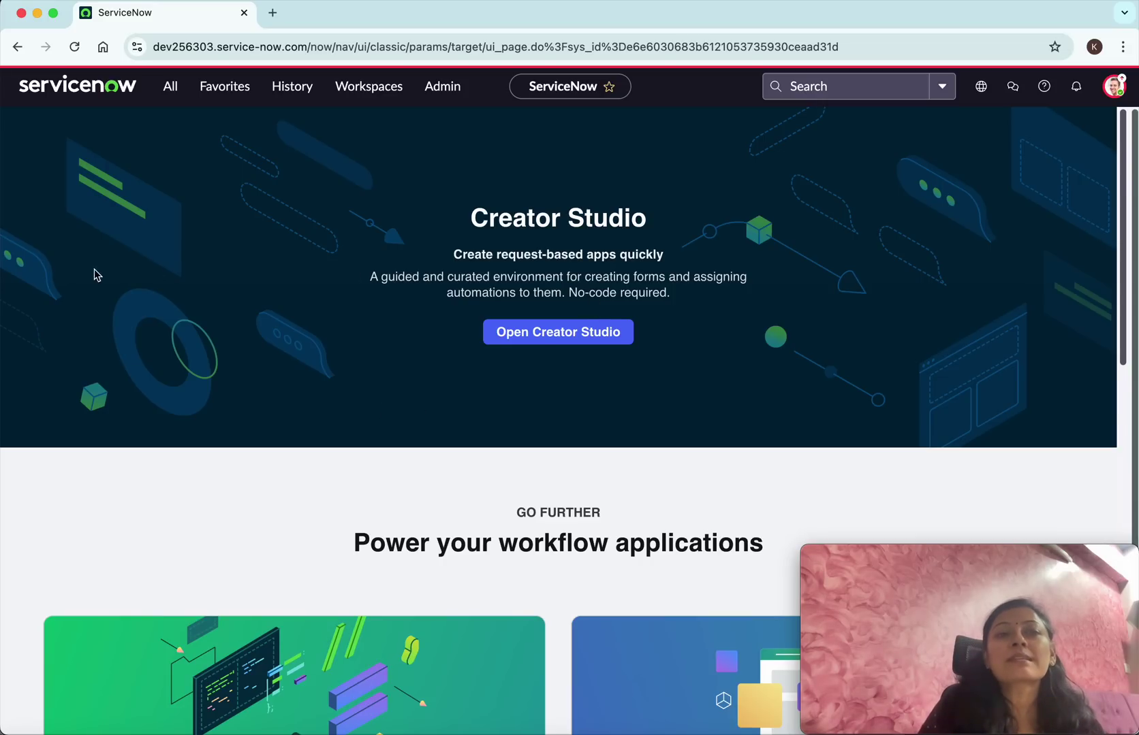
Step: Open the Knowledge Home portal by filtering the navigator for 'knowledge'
click(171, 89)
text(kn)
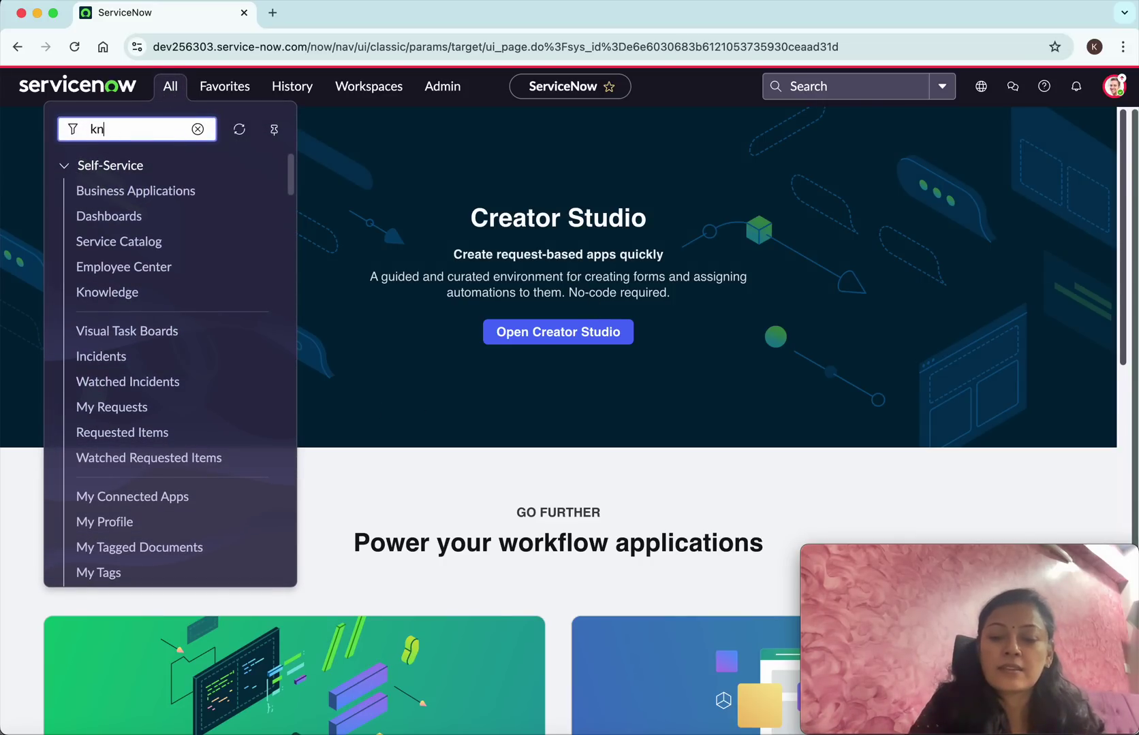
text(owledge)
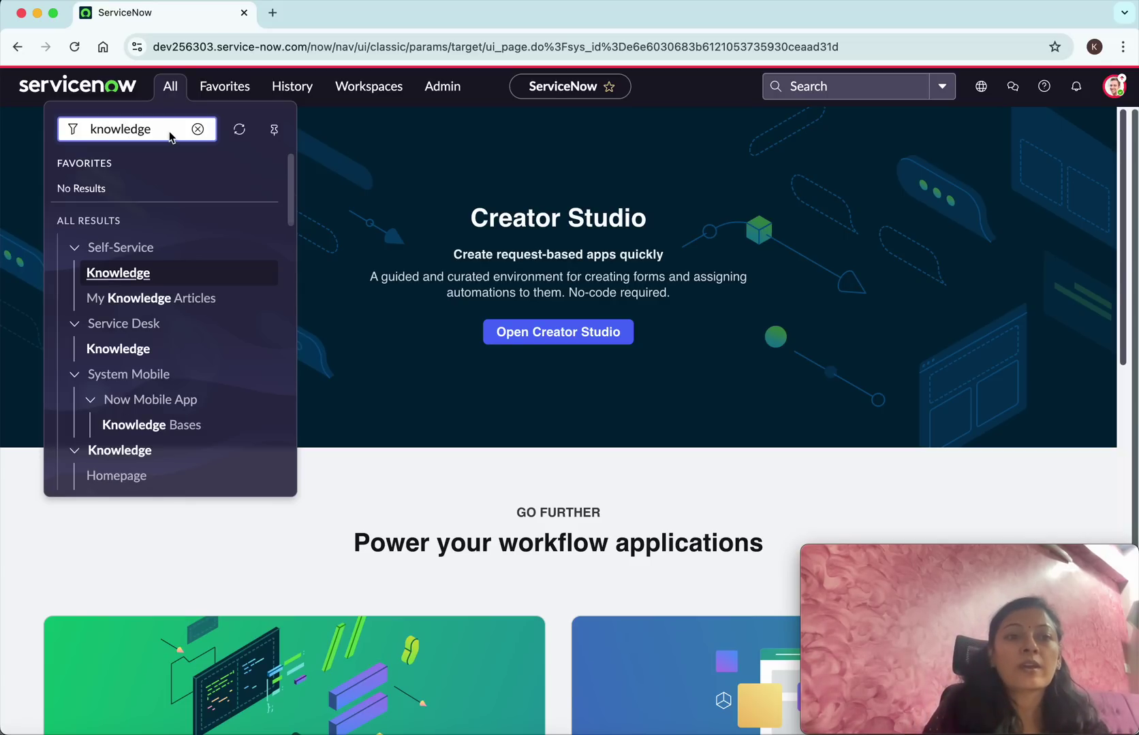
click(120, 280)
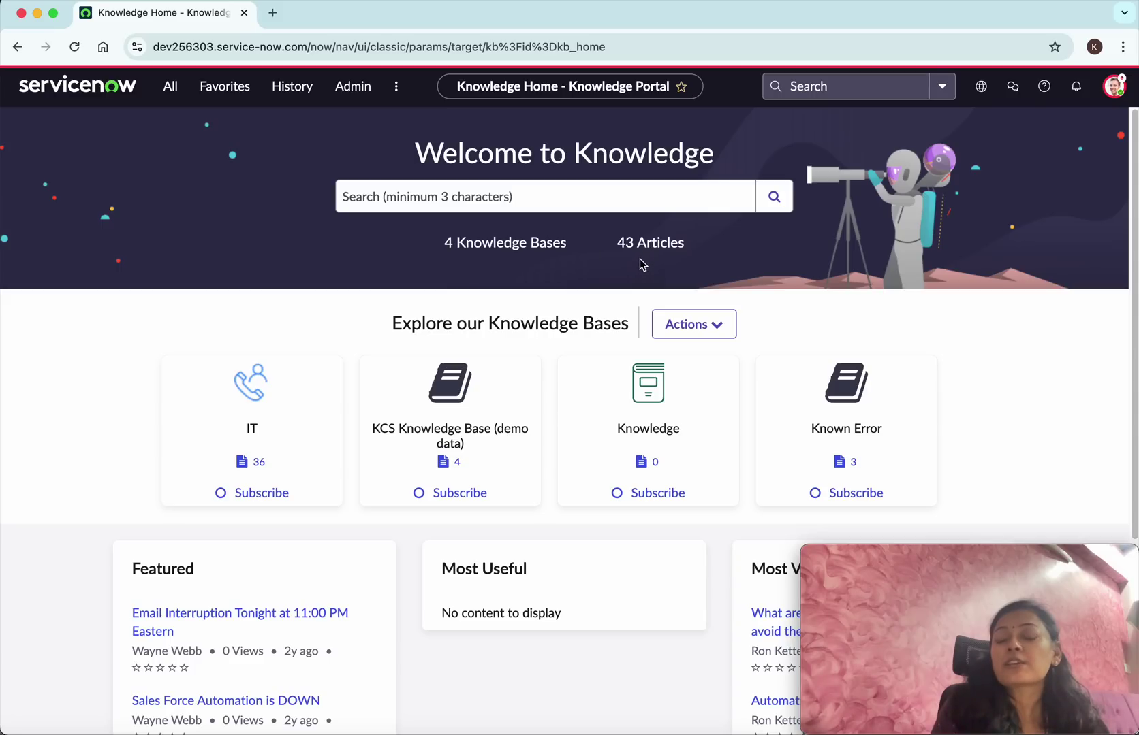
click(716, 330)
Step: Create a new article in the IT knowledge base using the Standard template
click(688, 359)
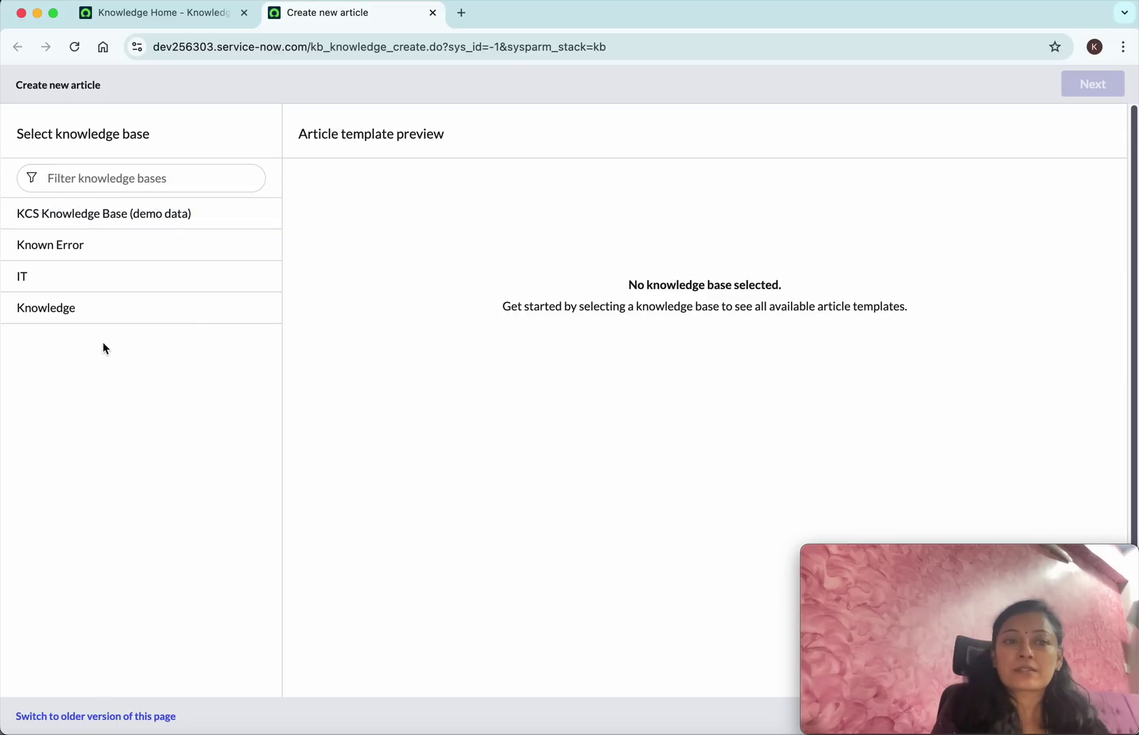
click(55, 288)
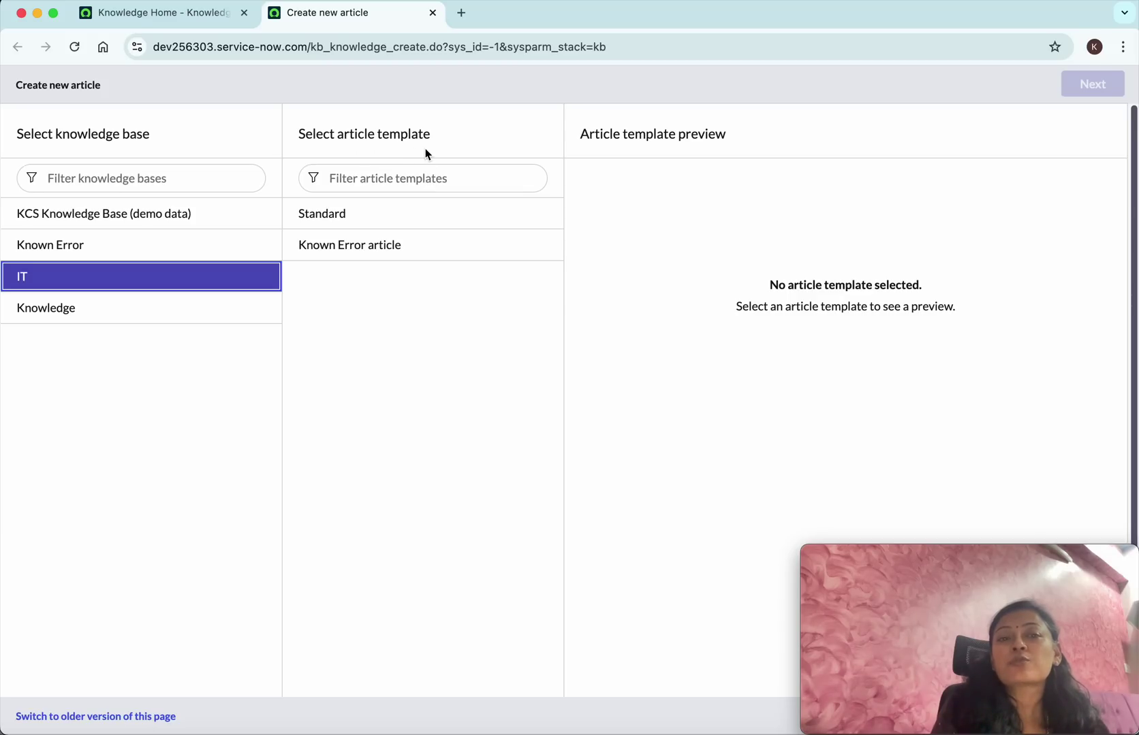
click(337, 218)
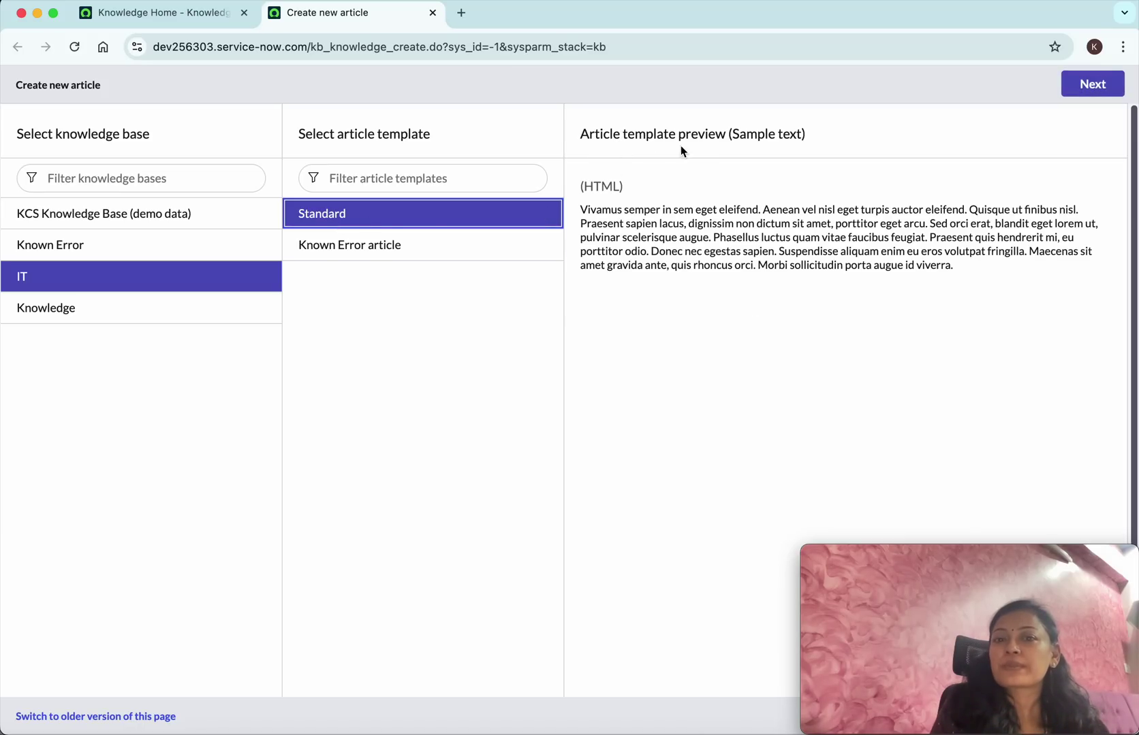
click(1091, 88)
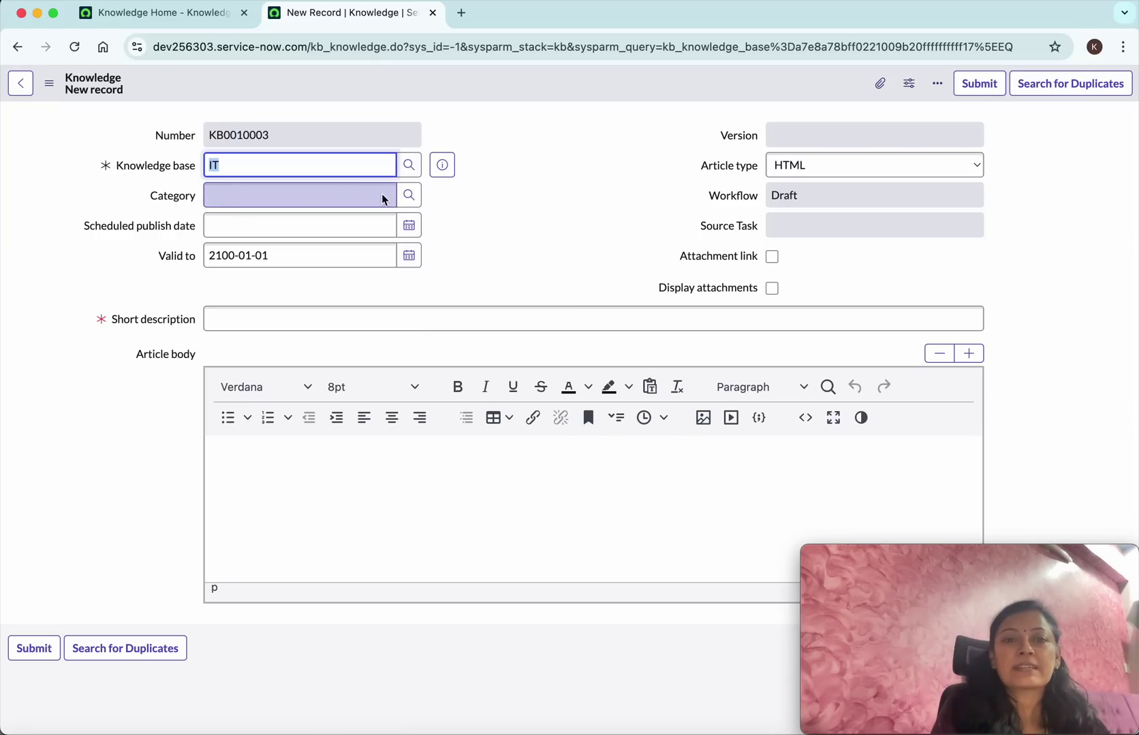
Step: Set the article's category to FAQ under IT
click(408, 197)
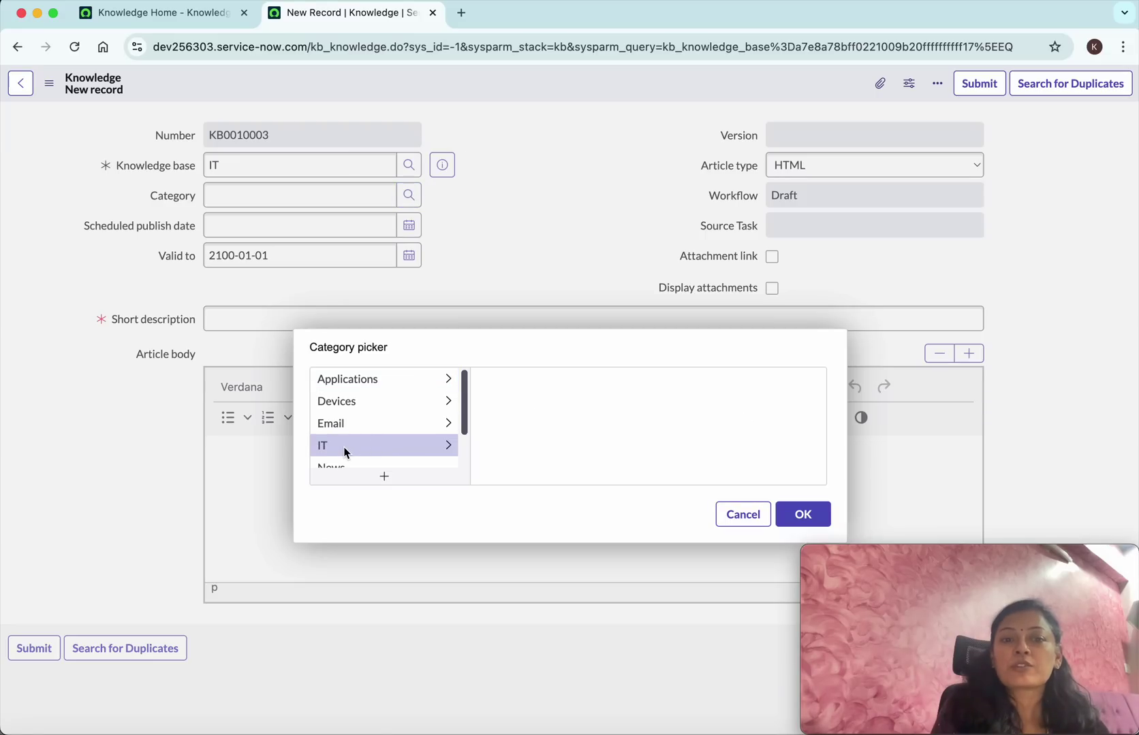
click(344, 447)
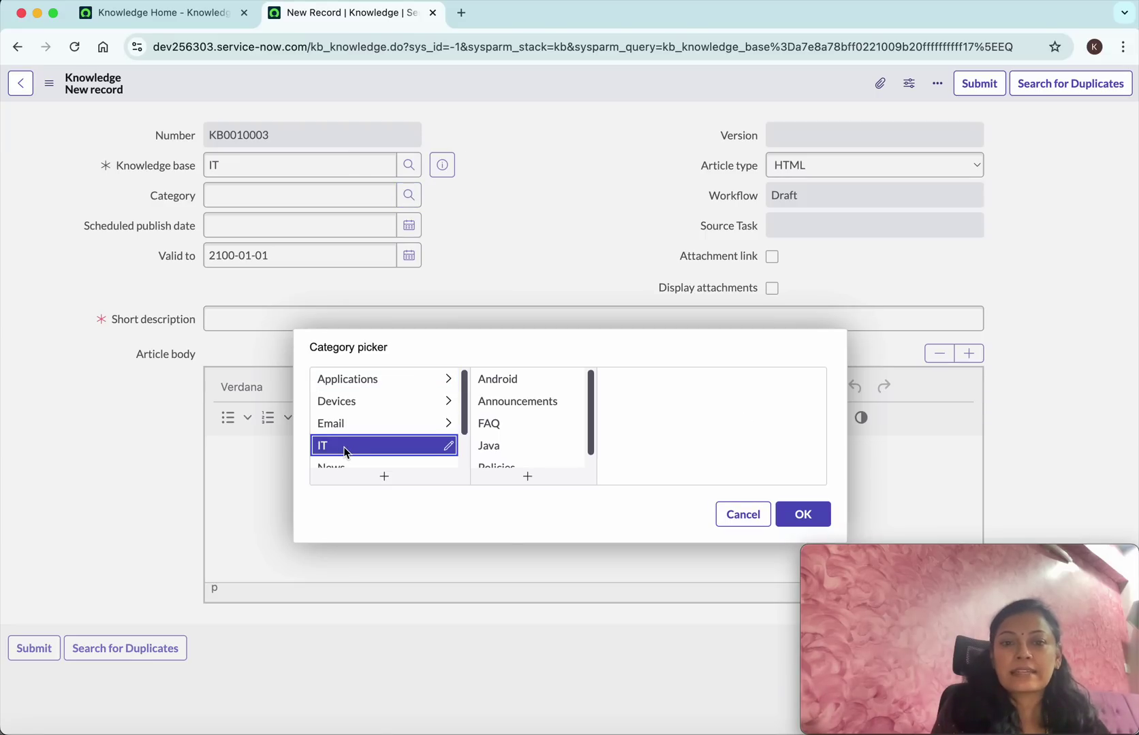
click(489, 430)
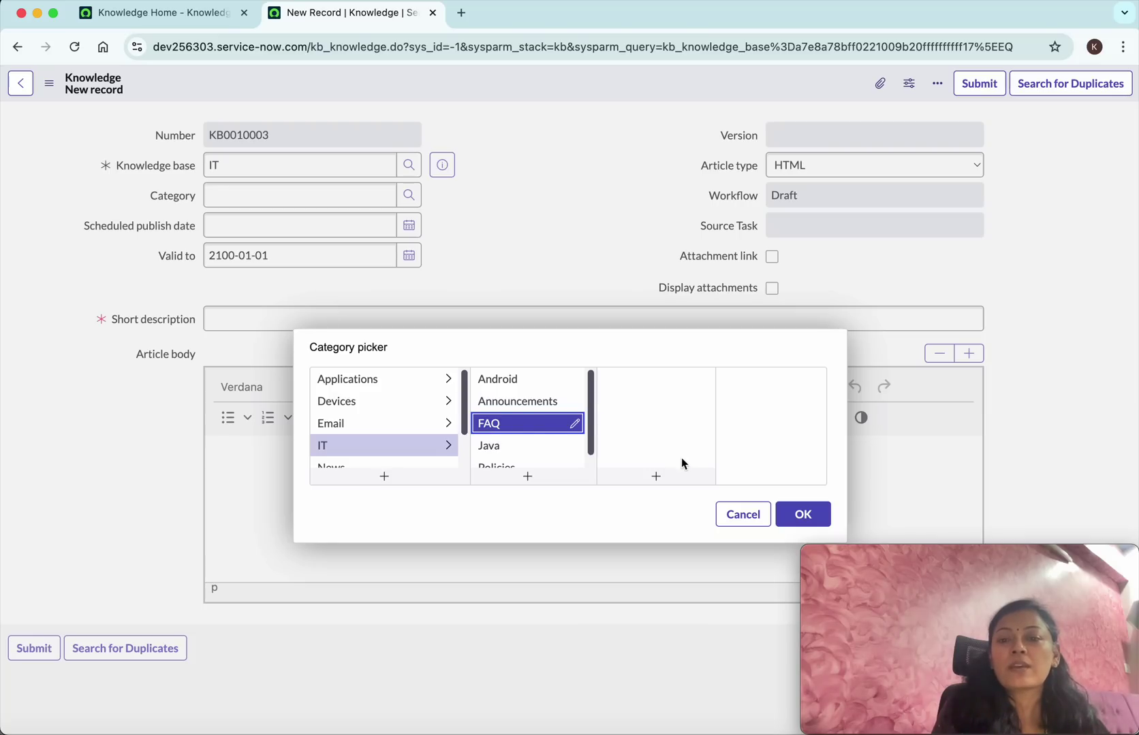
click(803, 521)
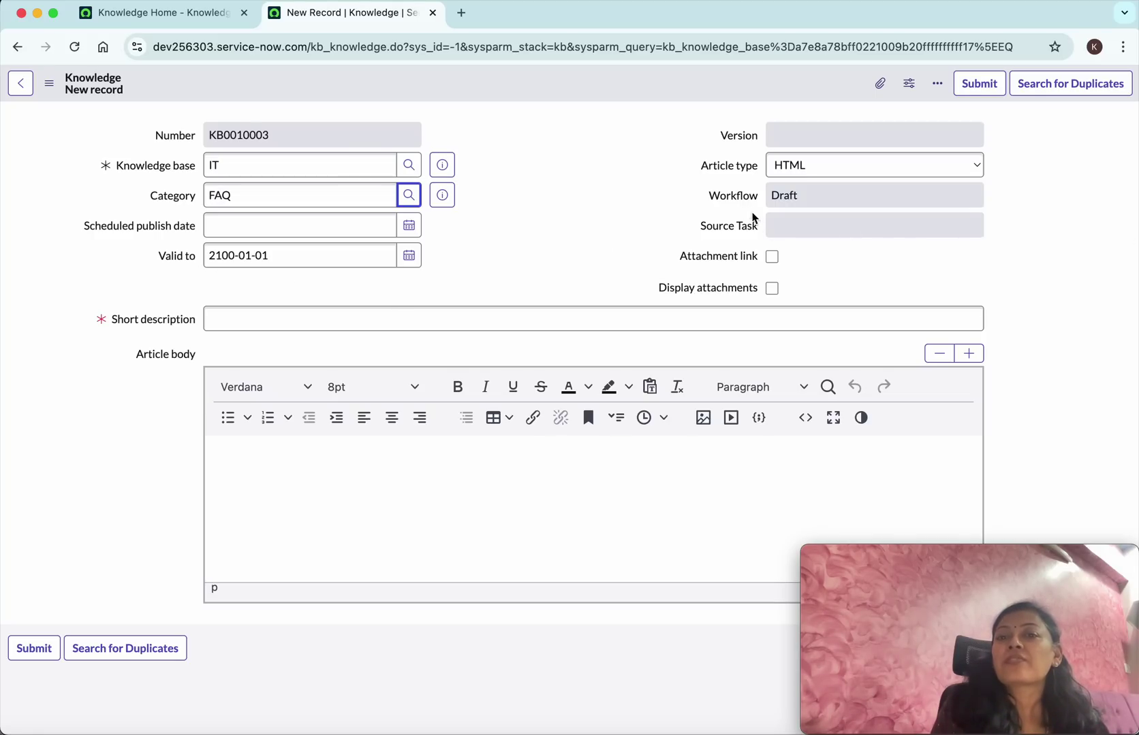
Step: Keep HTML as the article type
click(953, 168)
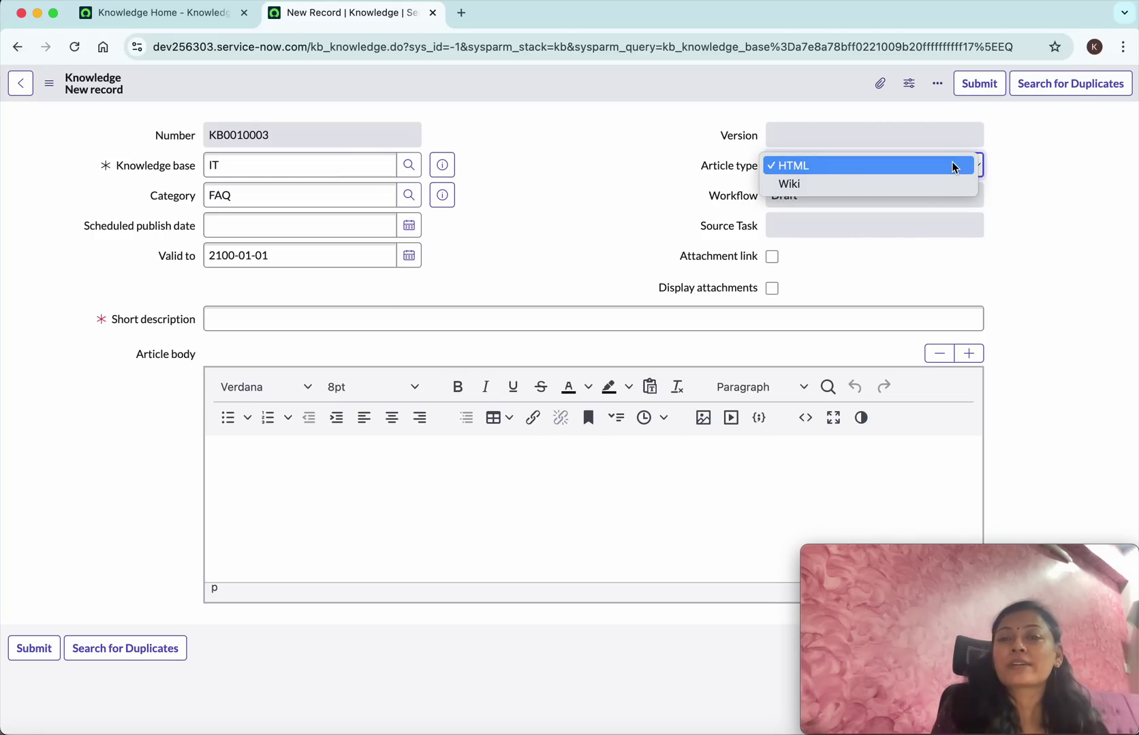
click(955, 169)
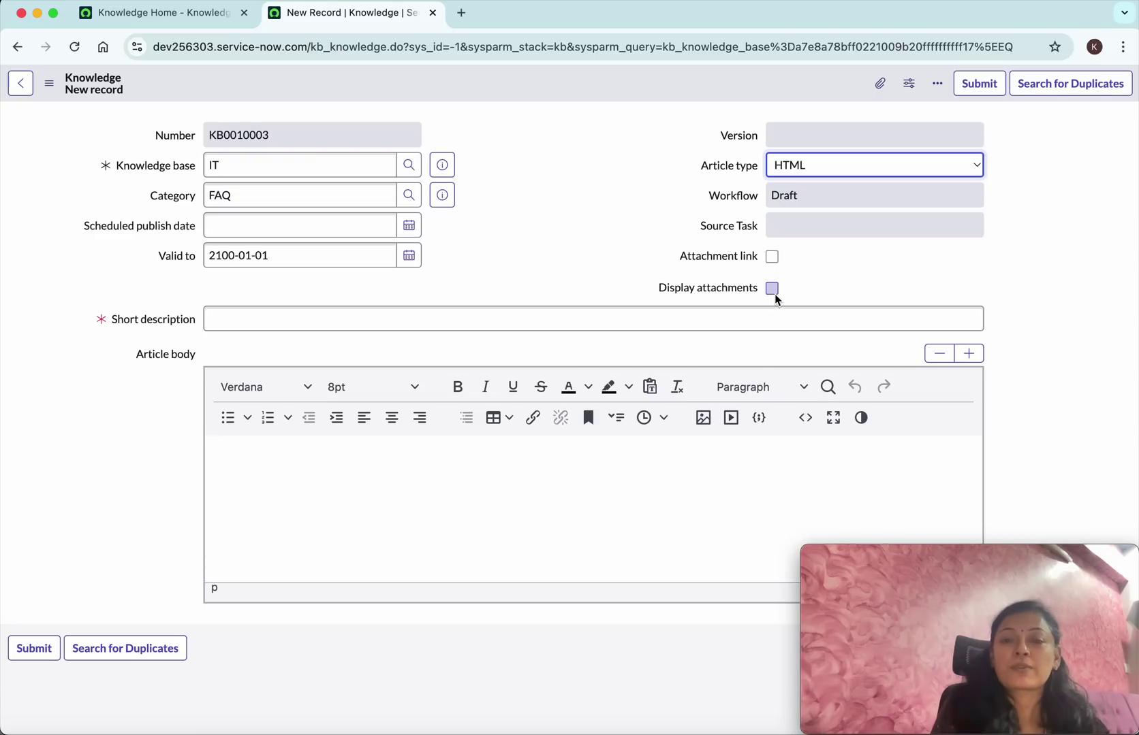
click(262, 327)
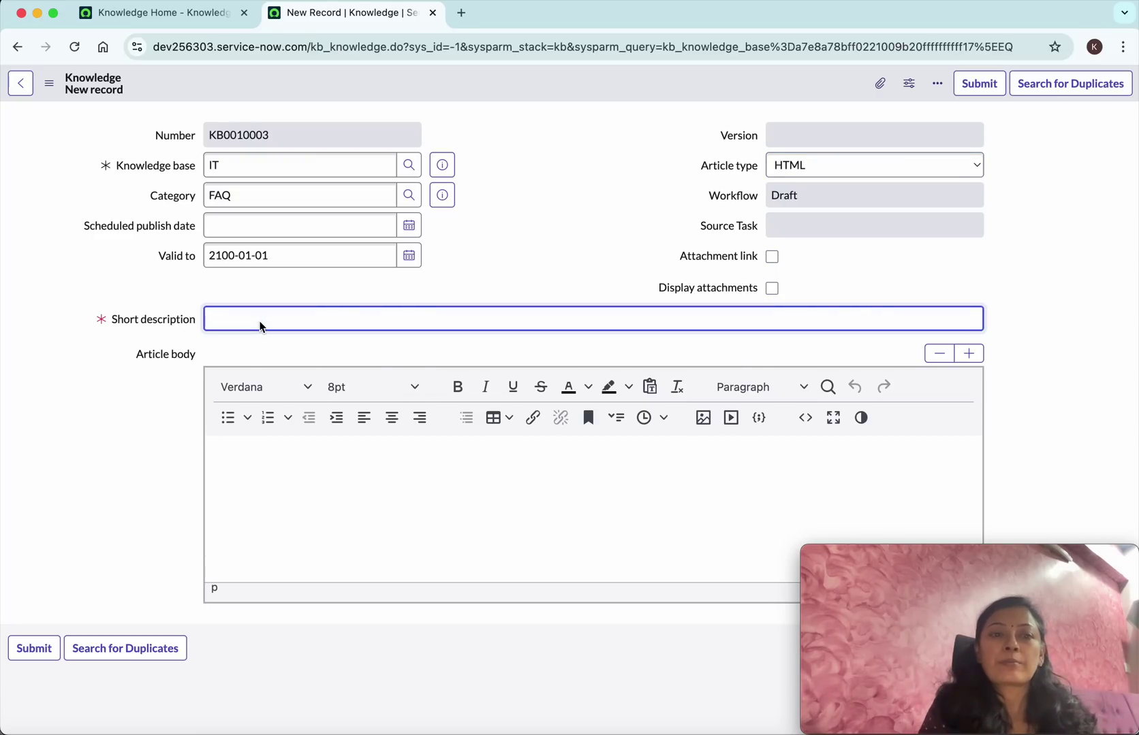
Step: Enter 'How to create articles' as short description and 'How to create Articles' in the body
text(H)
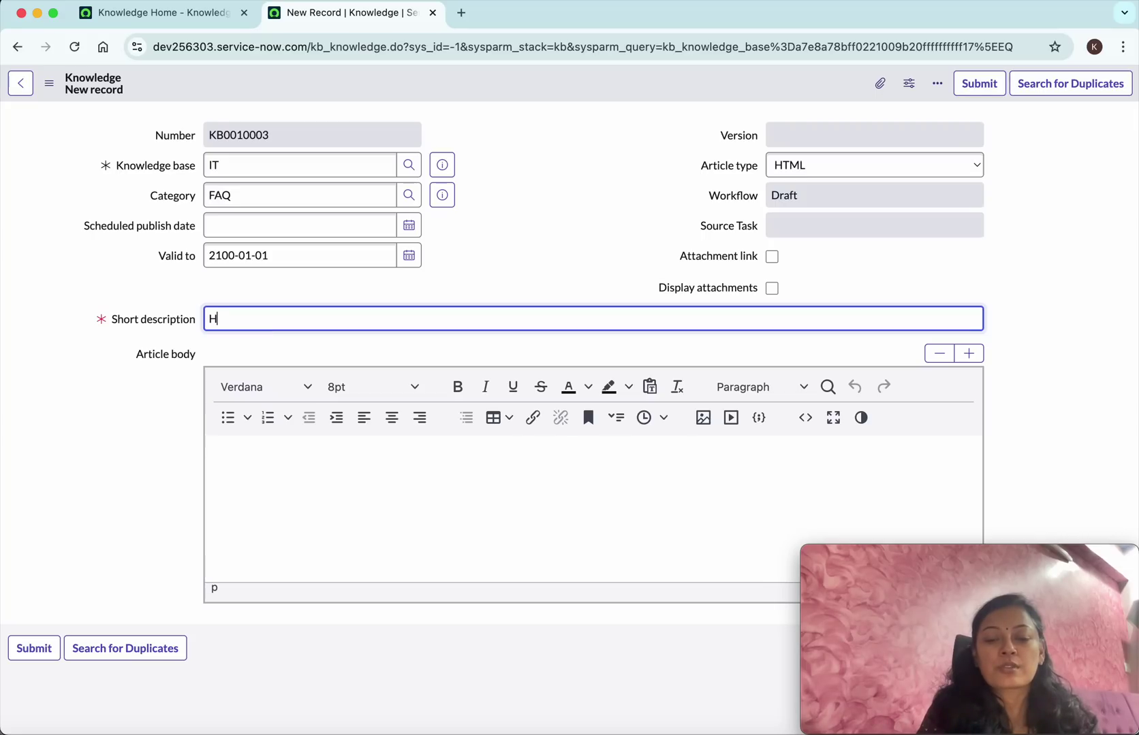
text(ow to creat)
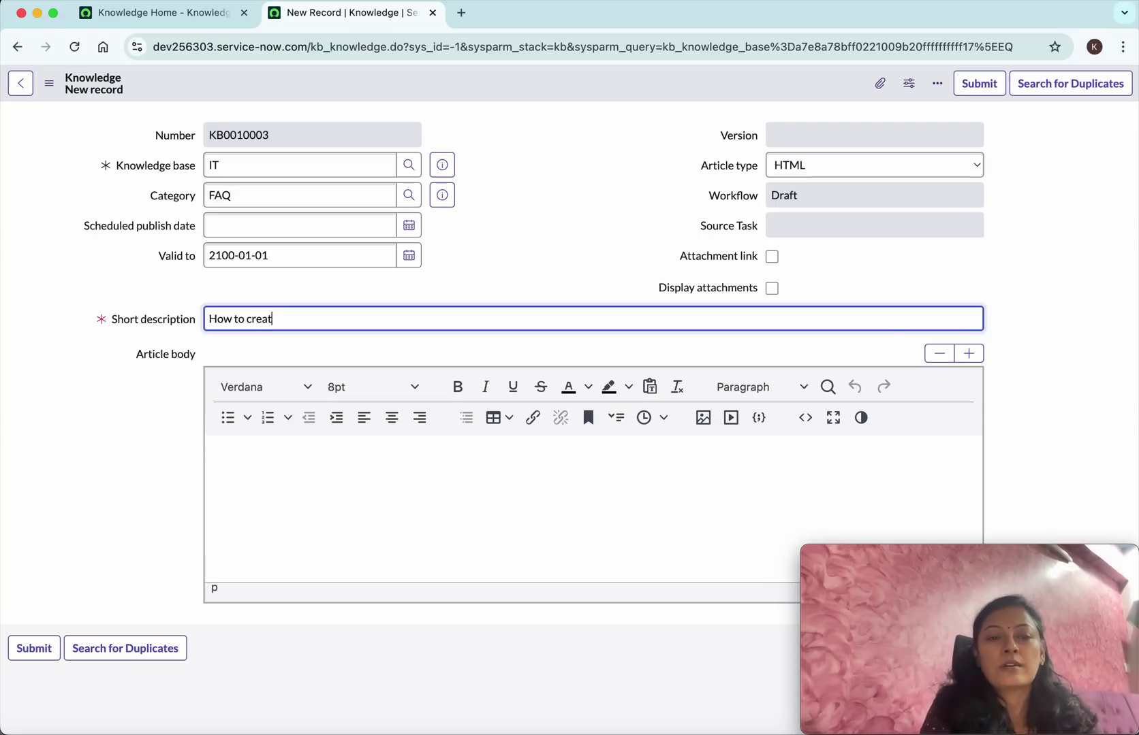
text(e articles)
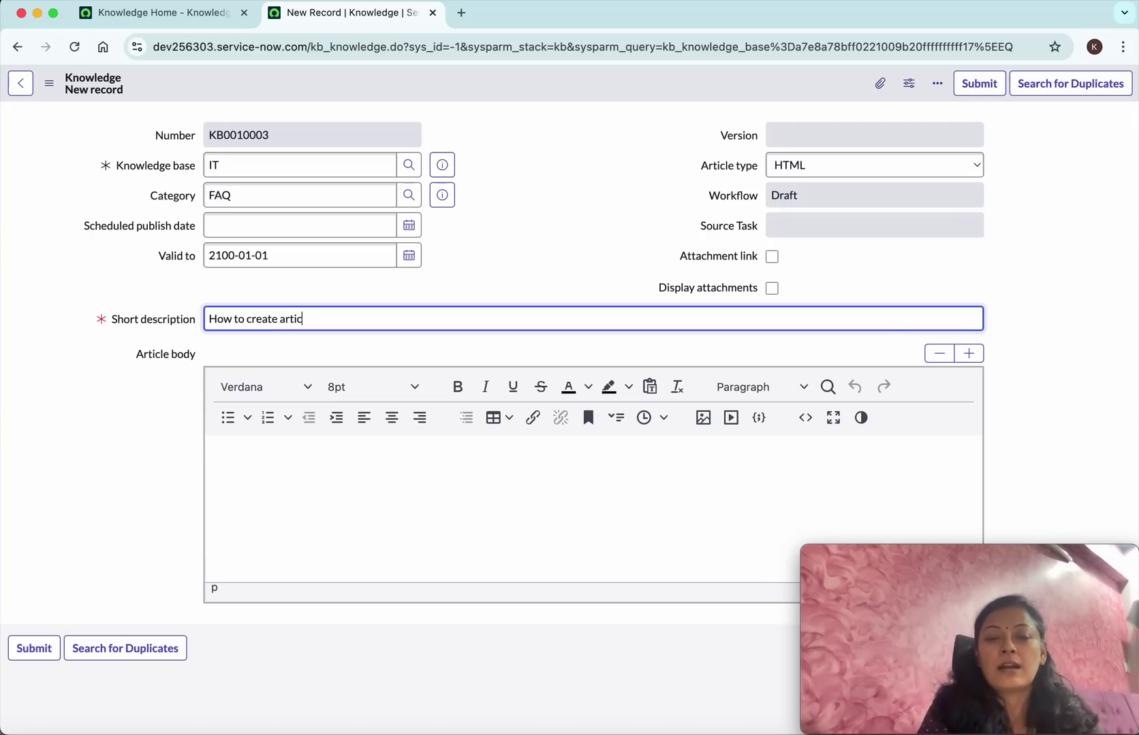
click(261, 486)
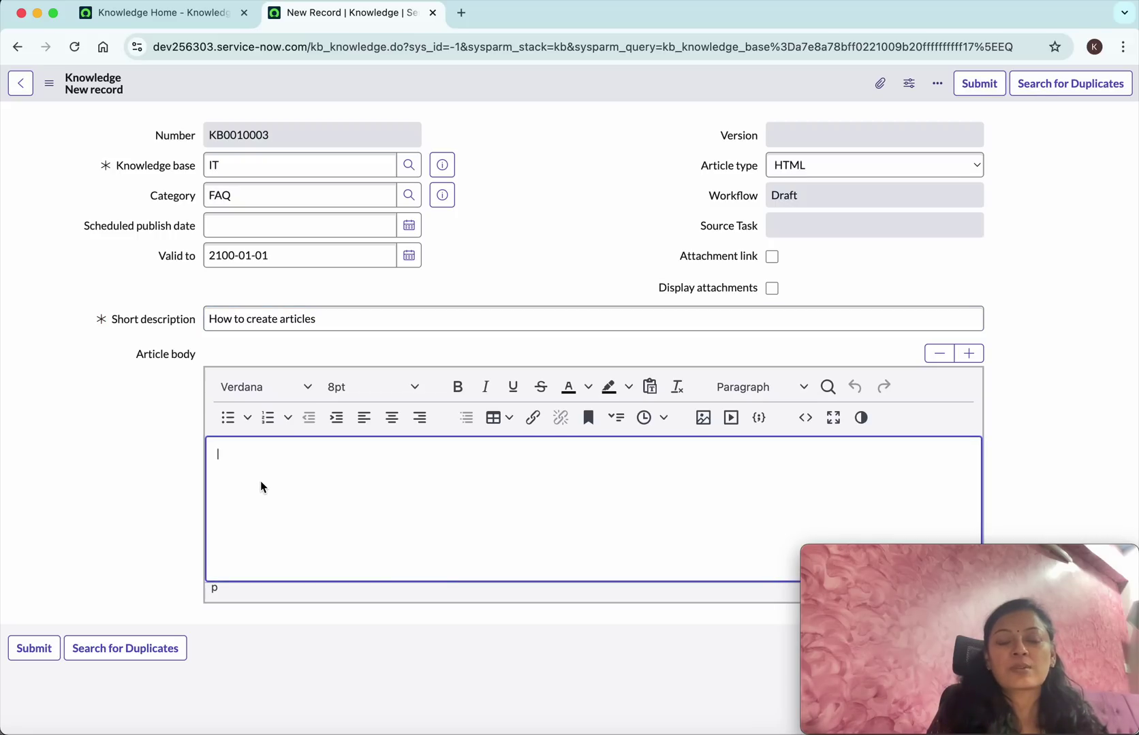
text(How t)
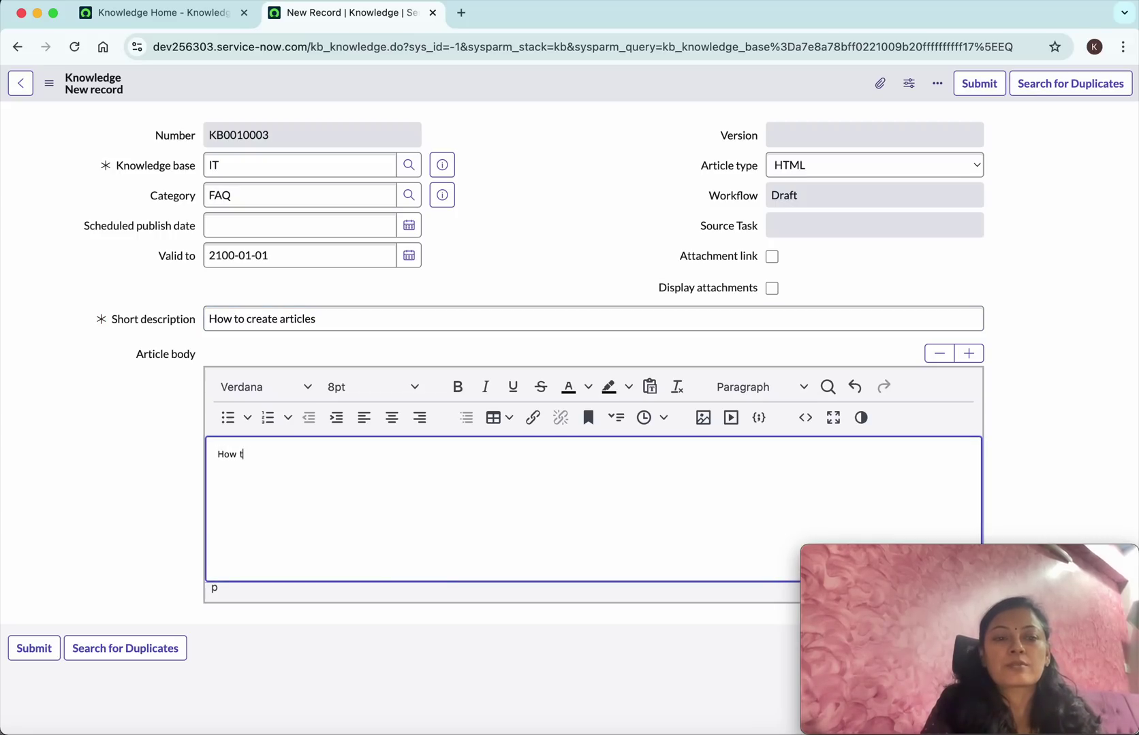
text(o create A)
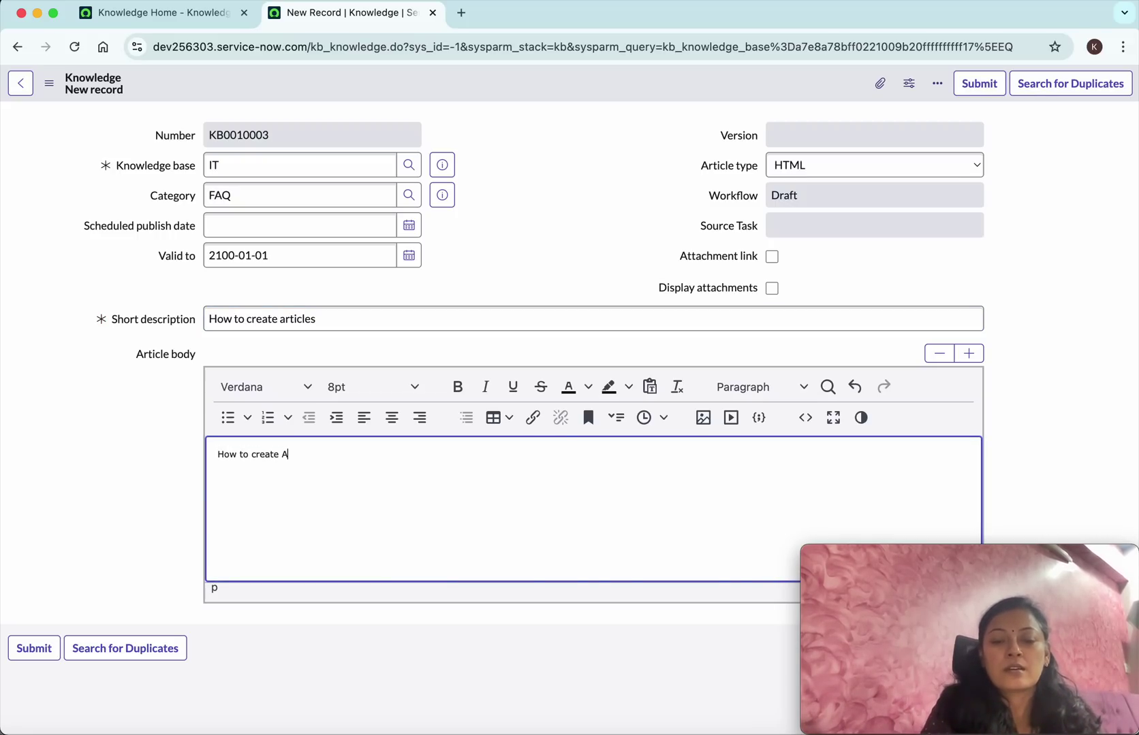
text(rtic)
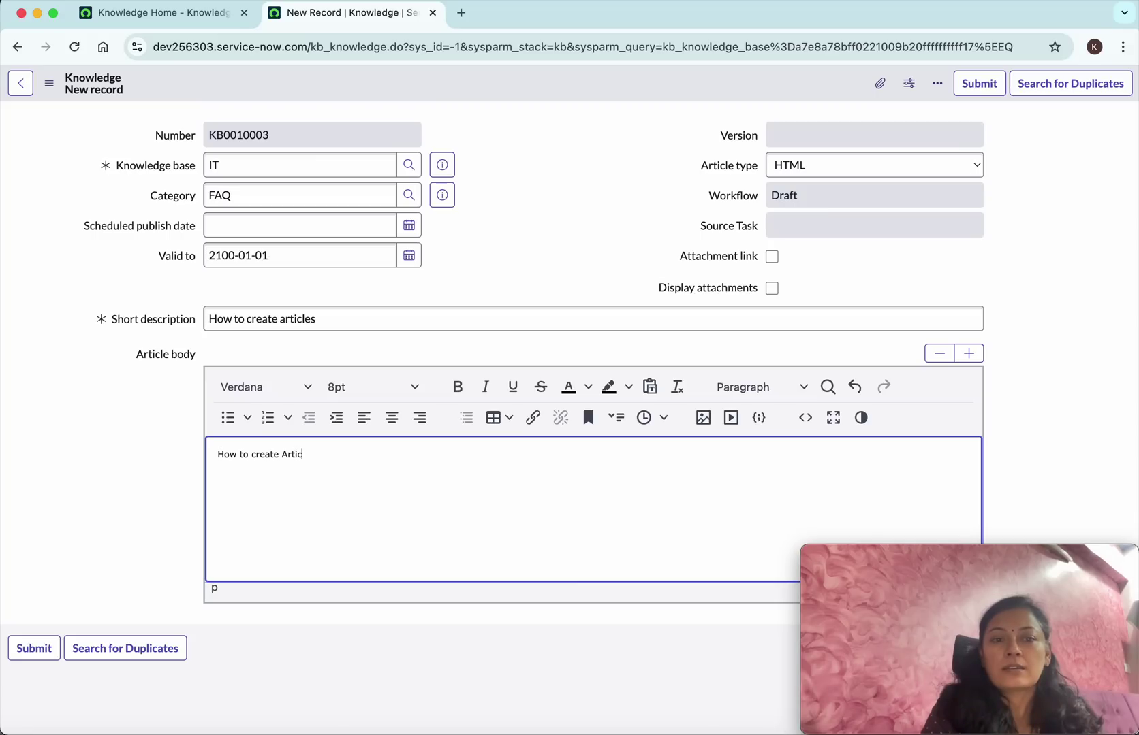
text(les)
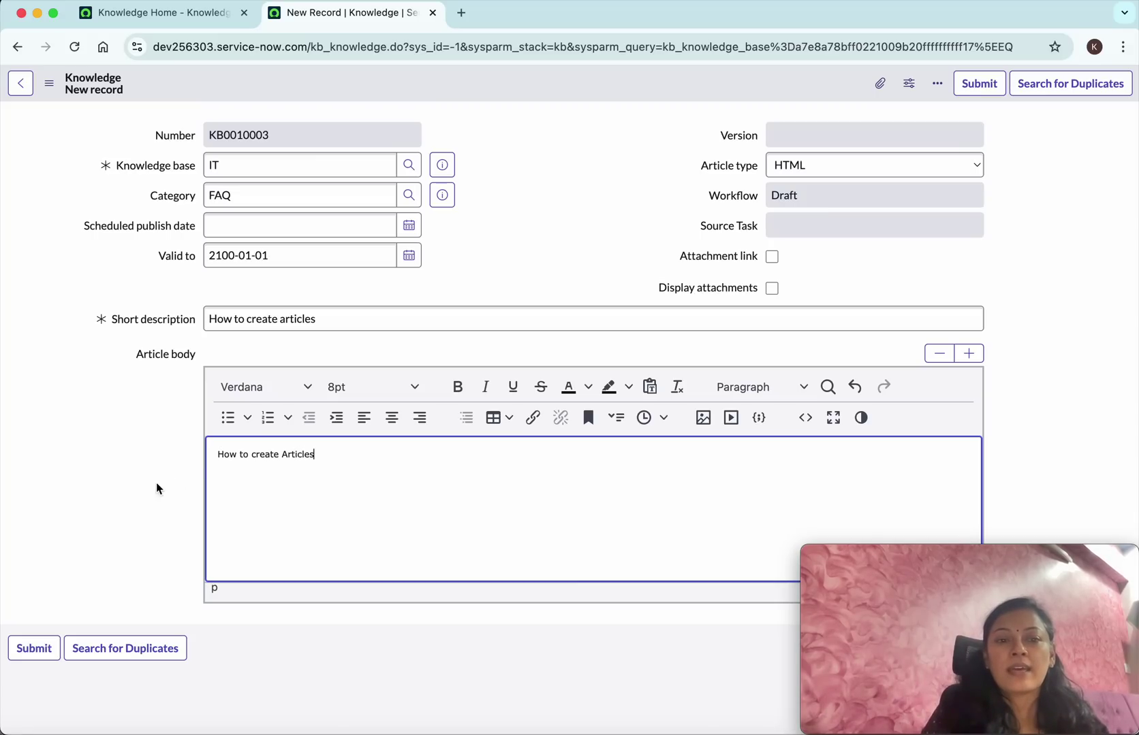
Step: Make the 'How to create Articles' body line bold 24pt and start a new line below
drag(217, 455, 321, 457)
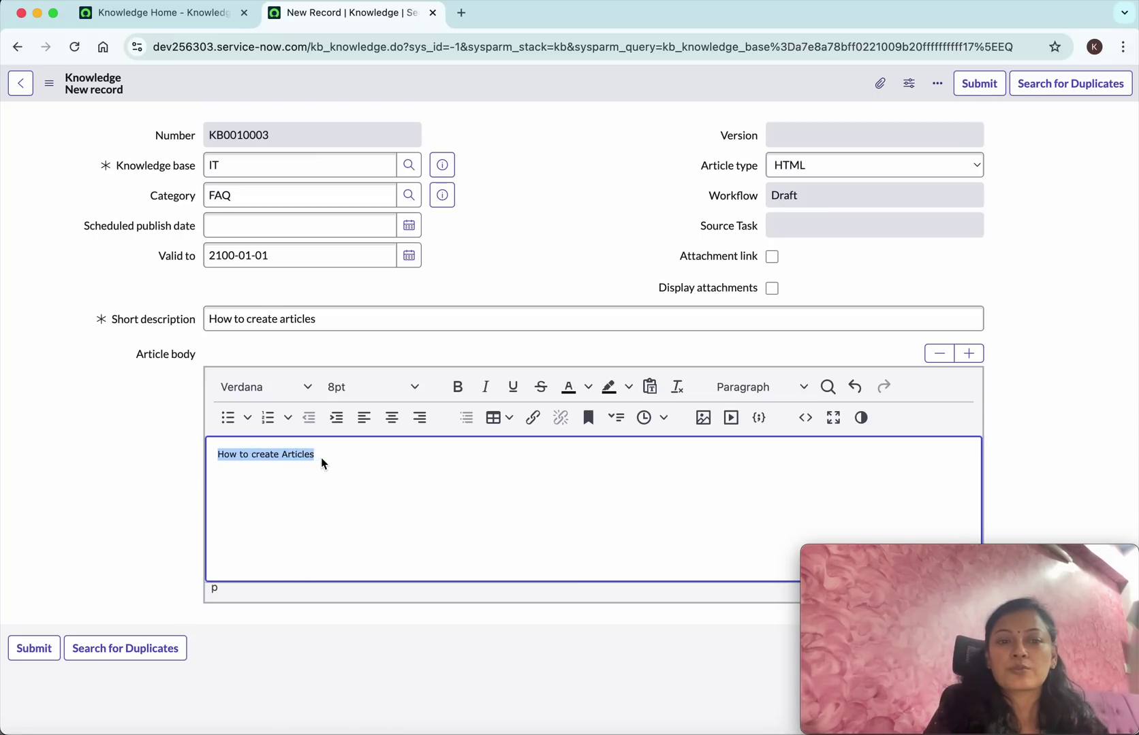
click(397, 388)
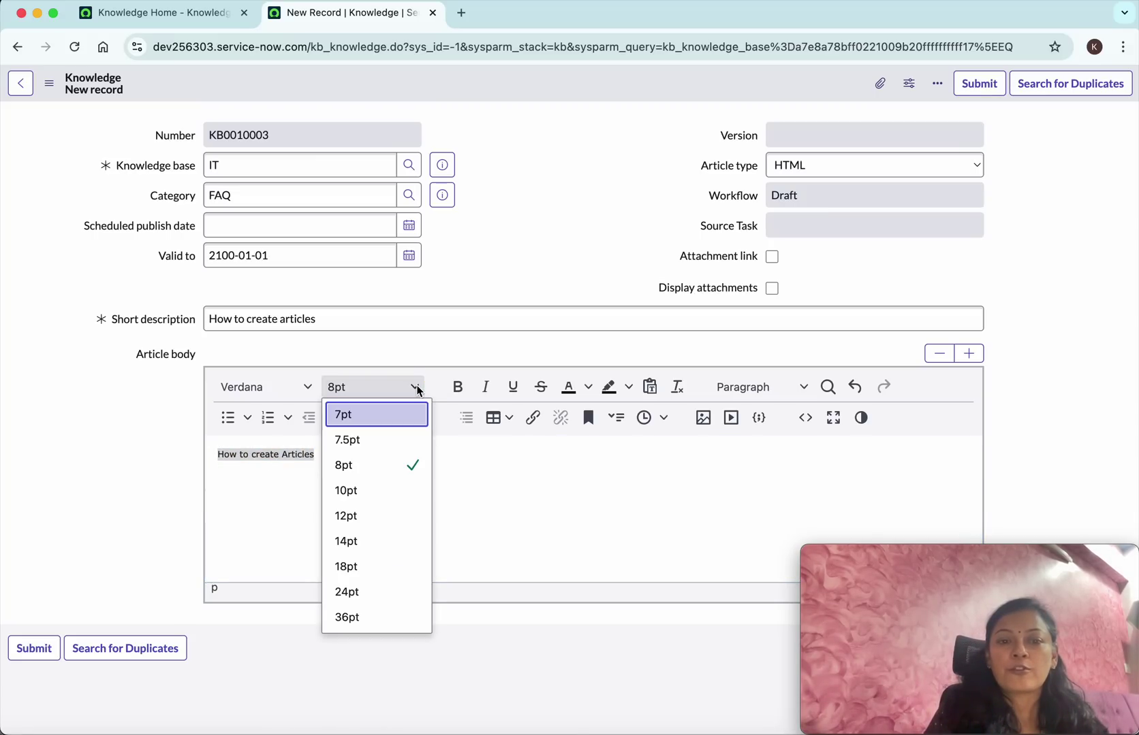
click(357, 594)
click(458, 391)
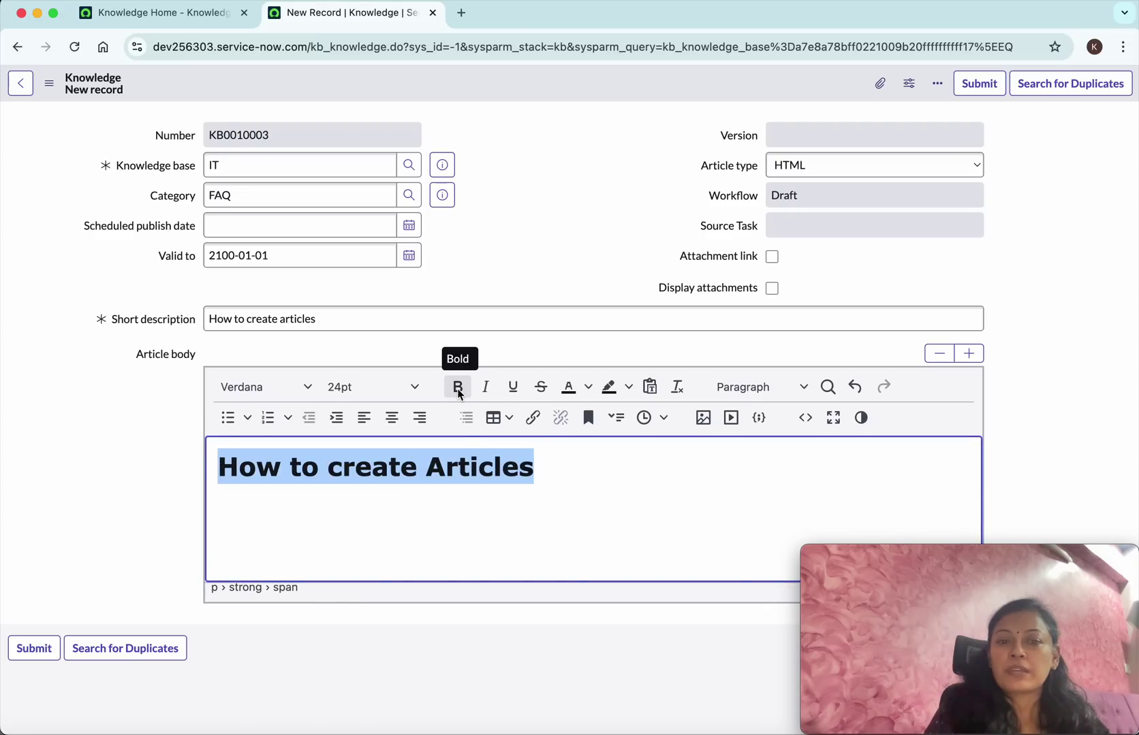
click(541, 473)
key(Return)
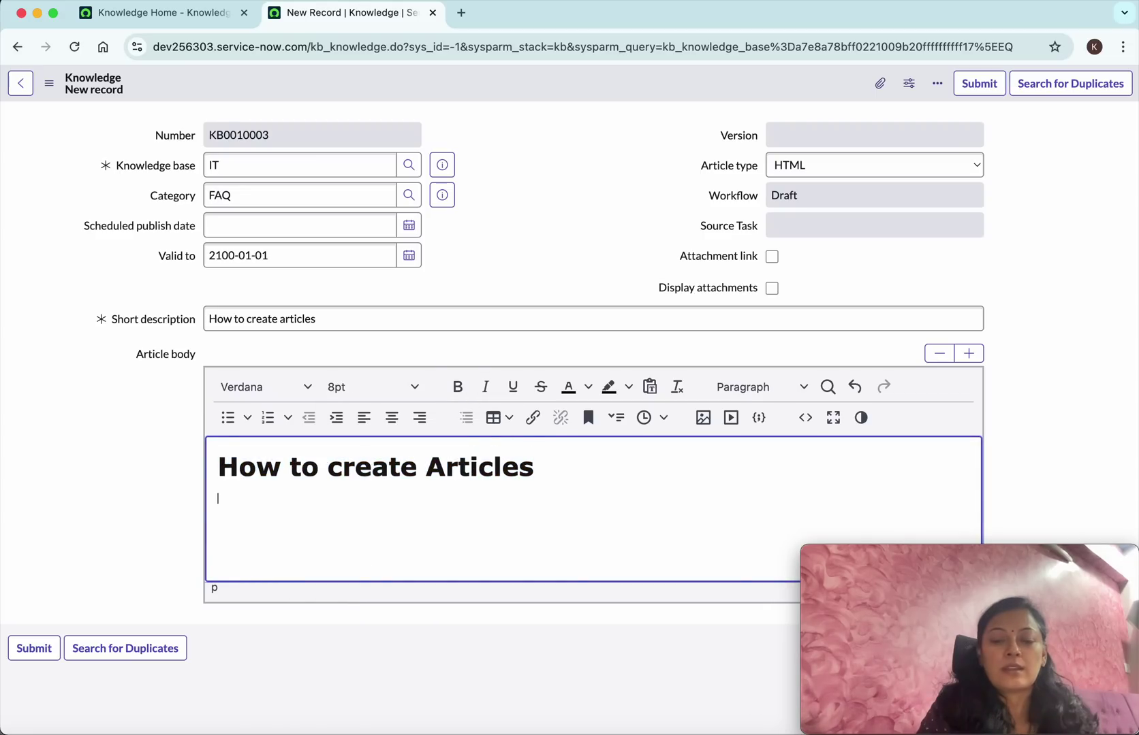
Step: Add the 12pt line 'All > Self Service > Knowledge' beneath the heading
click(414, 390)
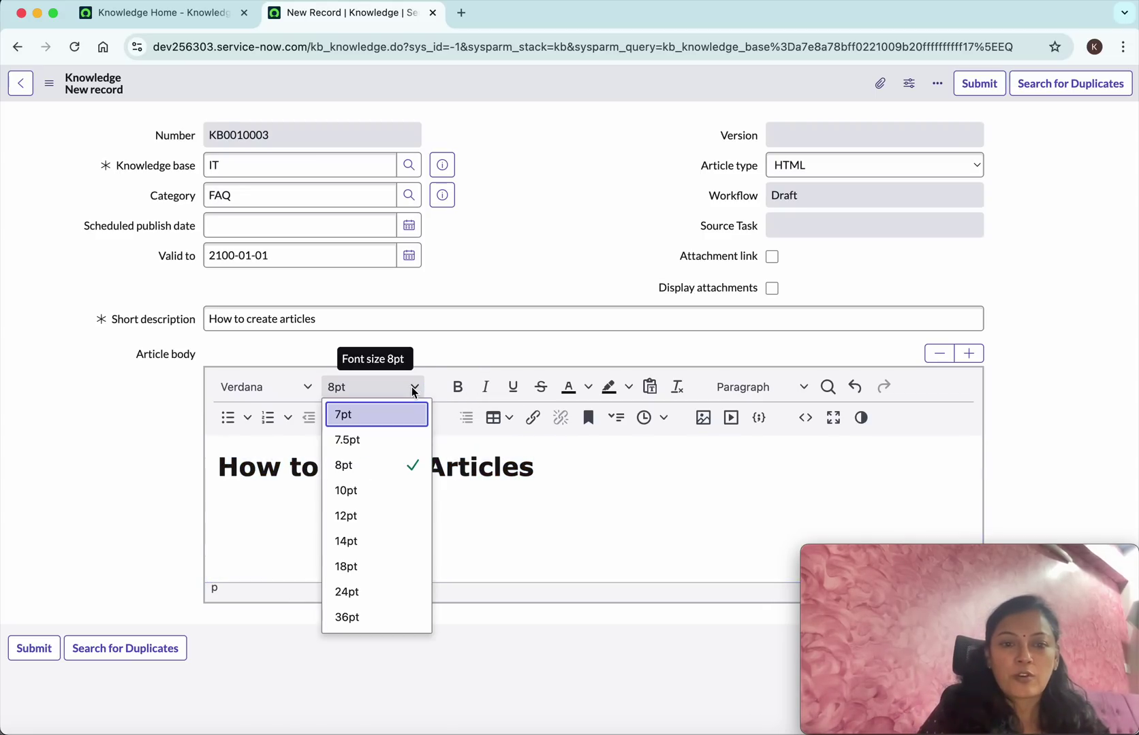
click(366, 517)
text(A)
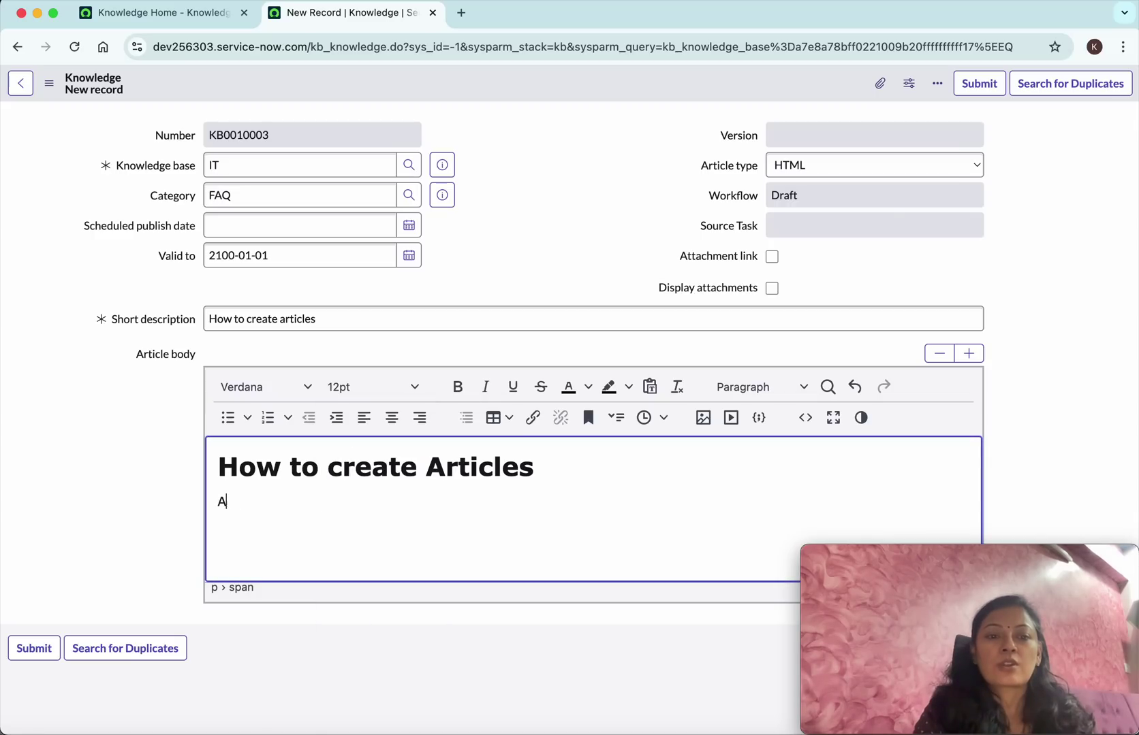
key(BackSpace)
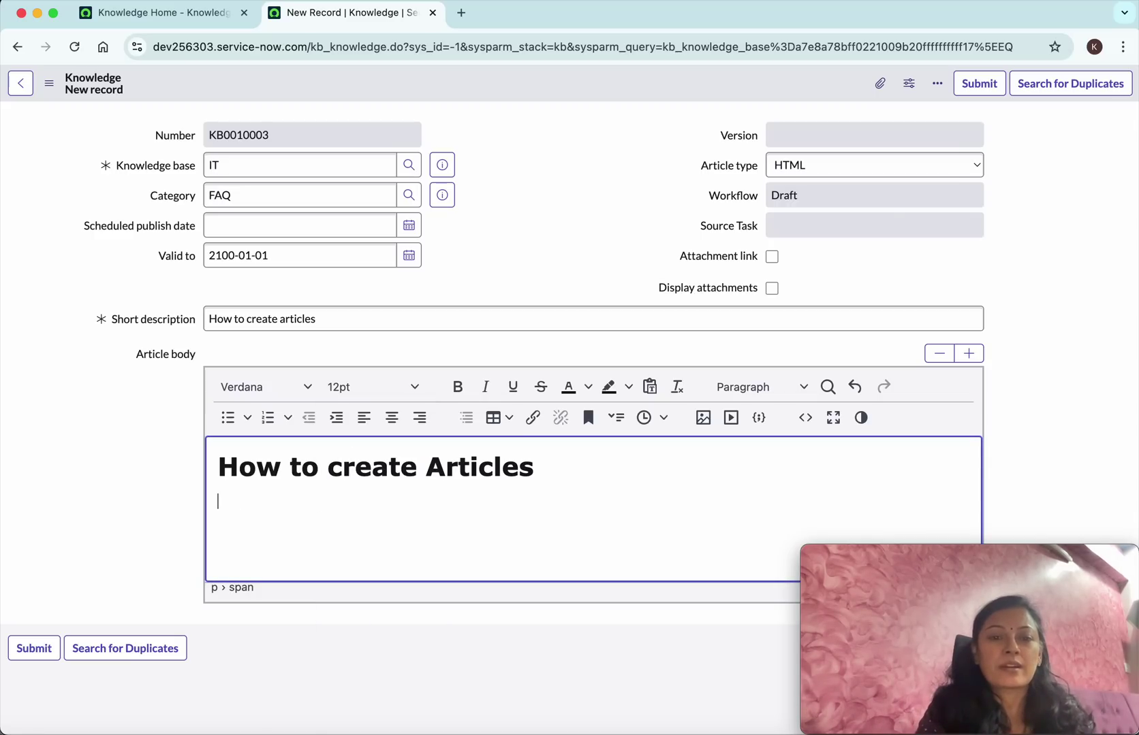
text(All >)
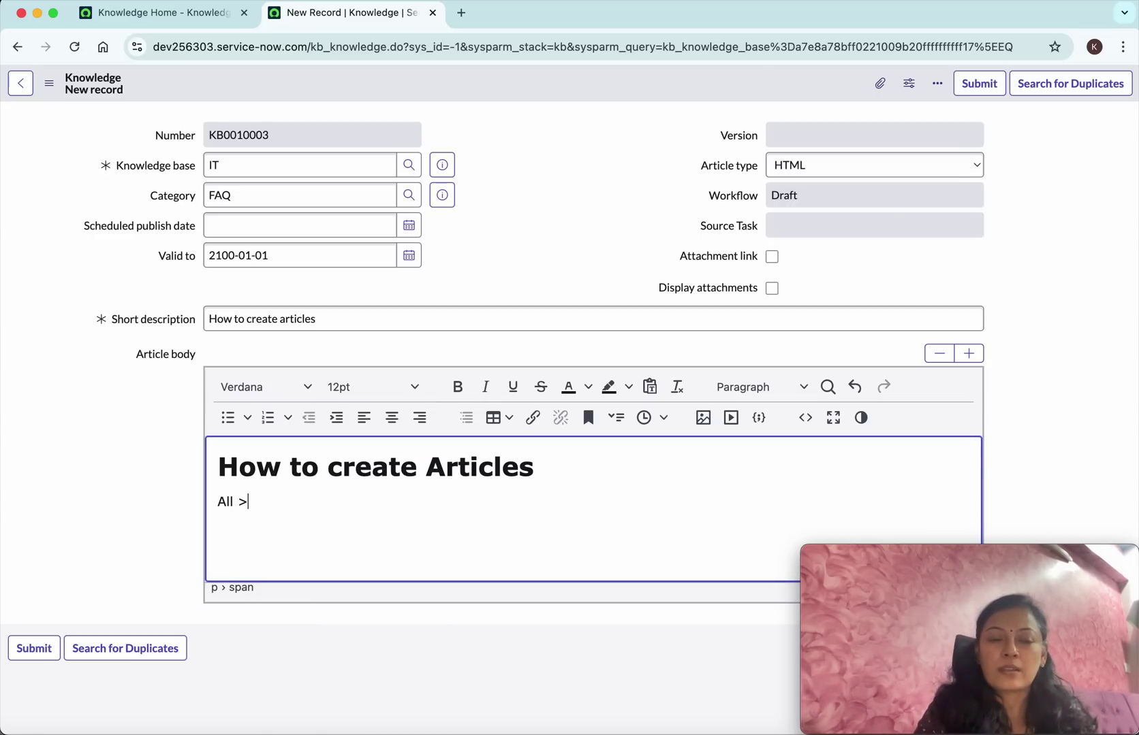
text( Self S)
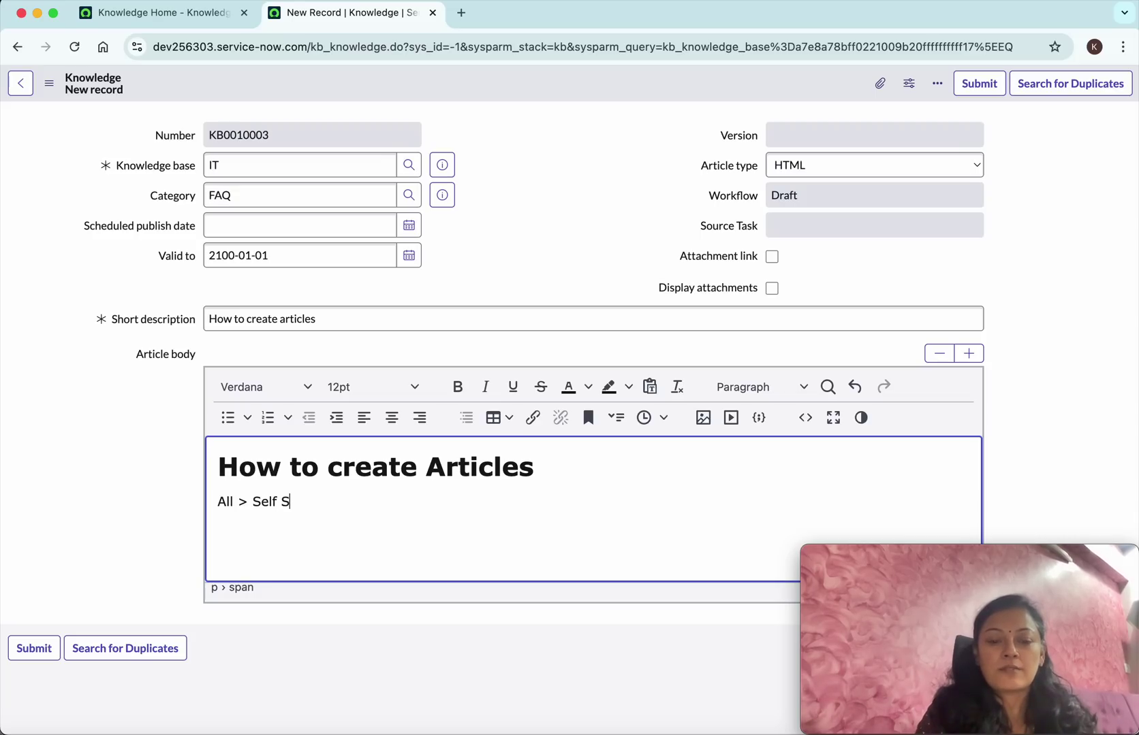
text(ervice)
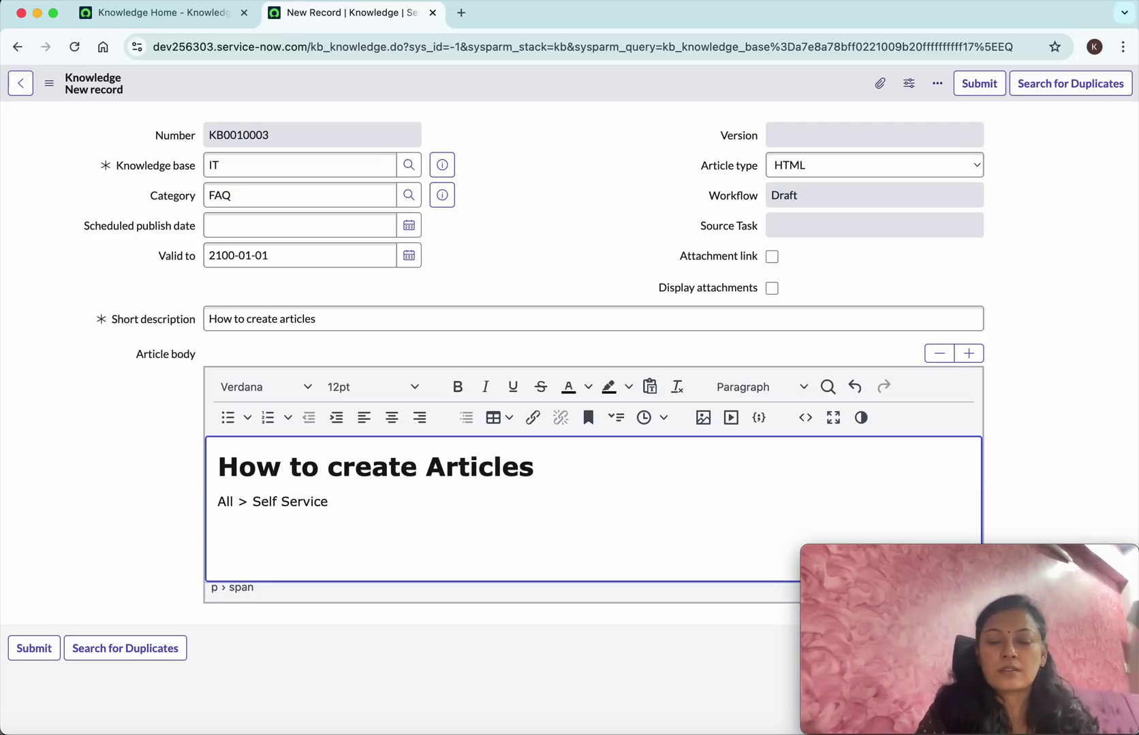
text( > K)
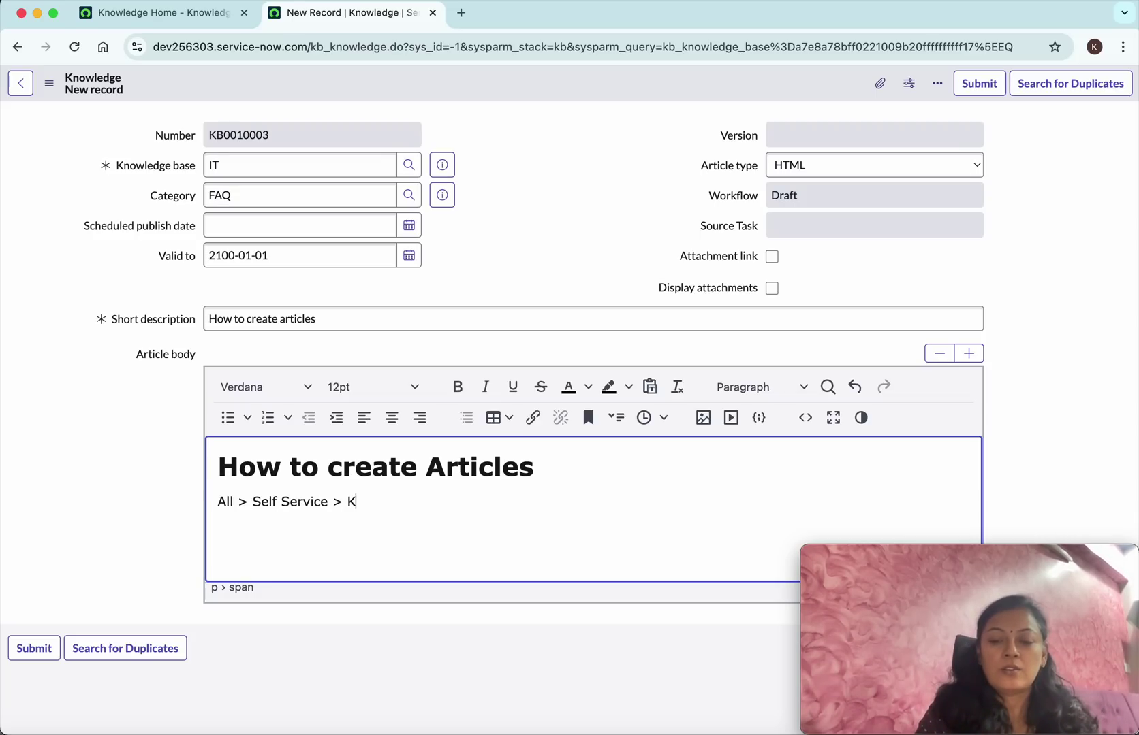
text(nowledge)
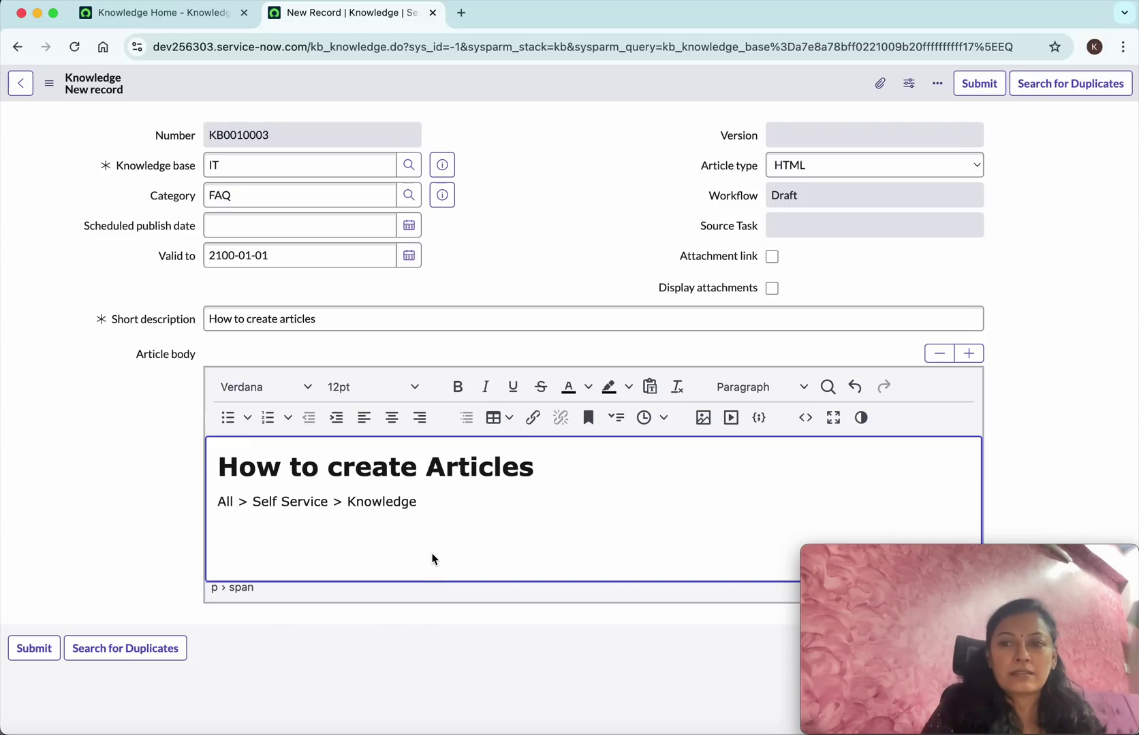
right_click(324, 81)
Step: Save article KB0010003 as a draft and submit it for publishing
click(355, 92)
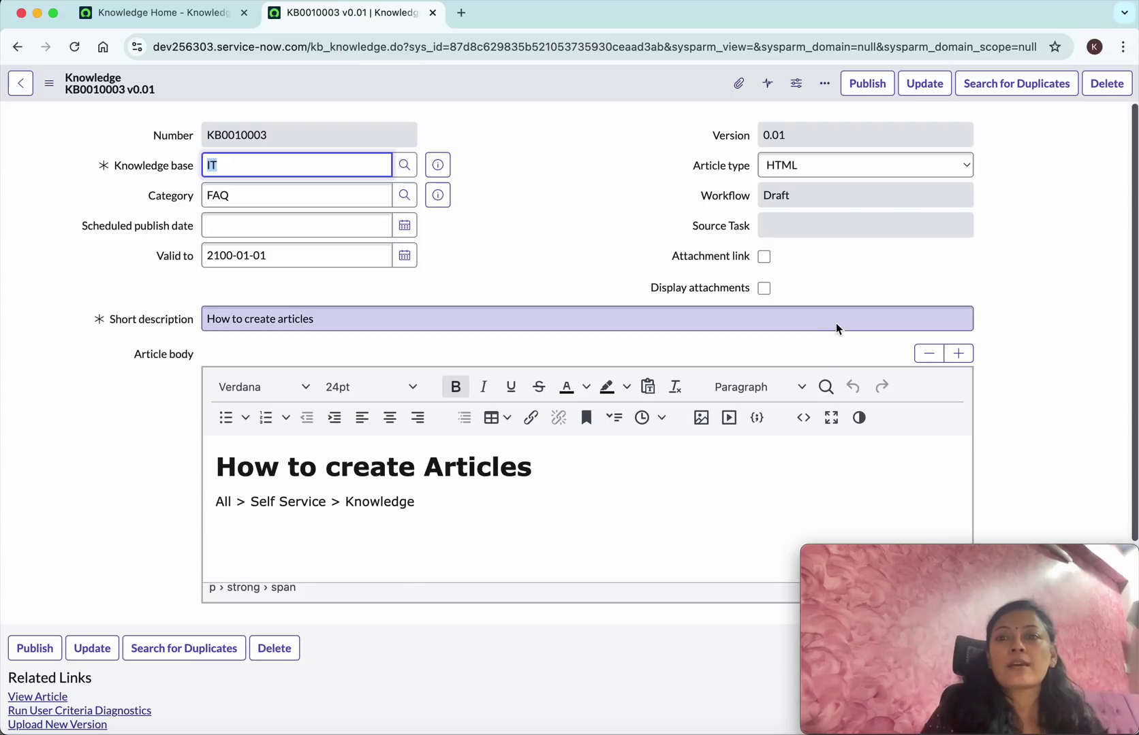
click(867, 84)
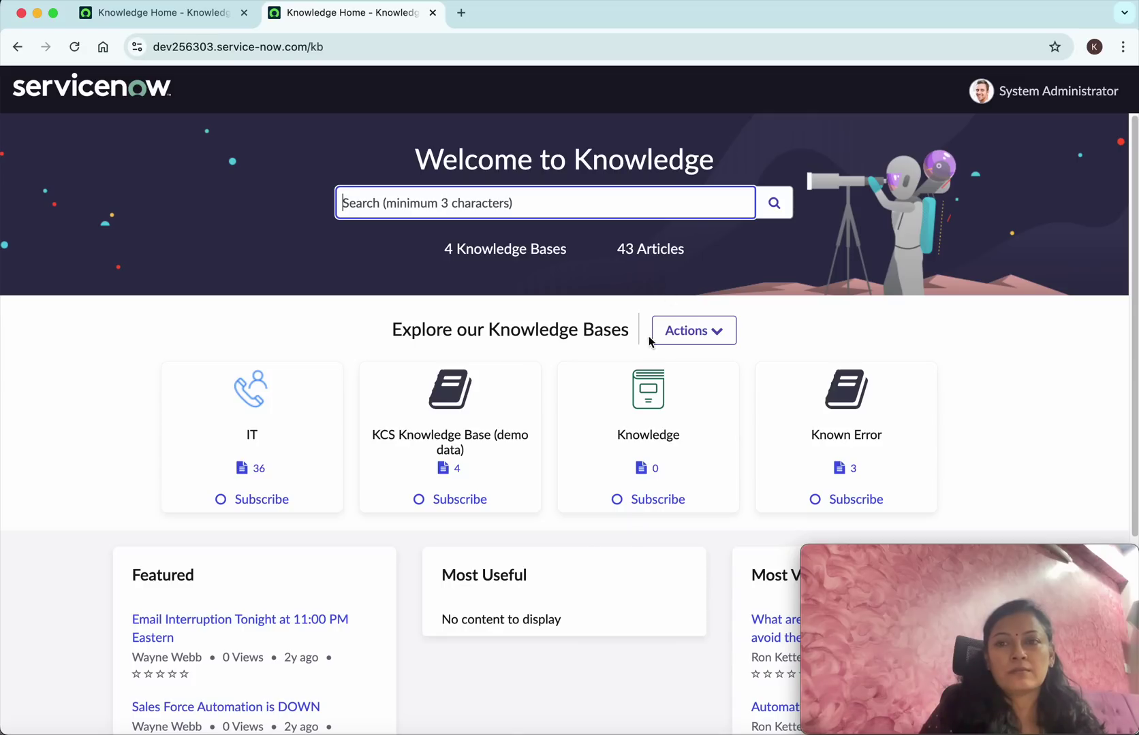
Step: Open the My Knowledge Articles list from the first Knowledge Home tab
click(182, 16)
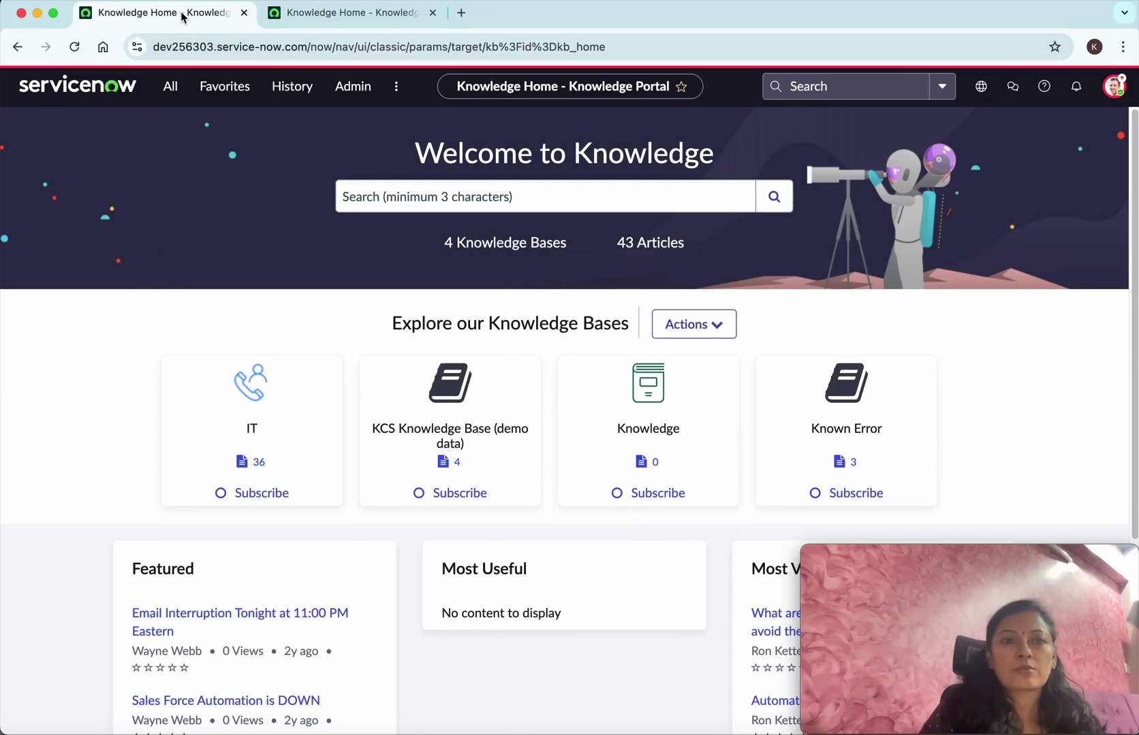
click(170, 90)
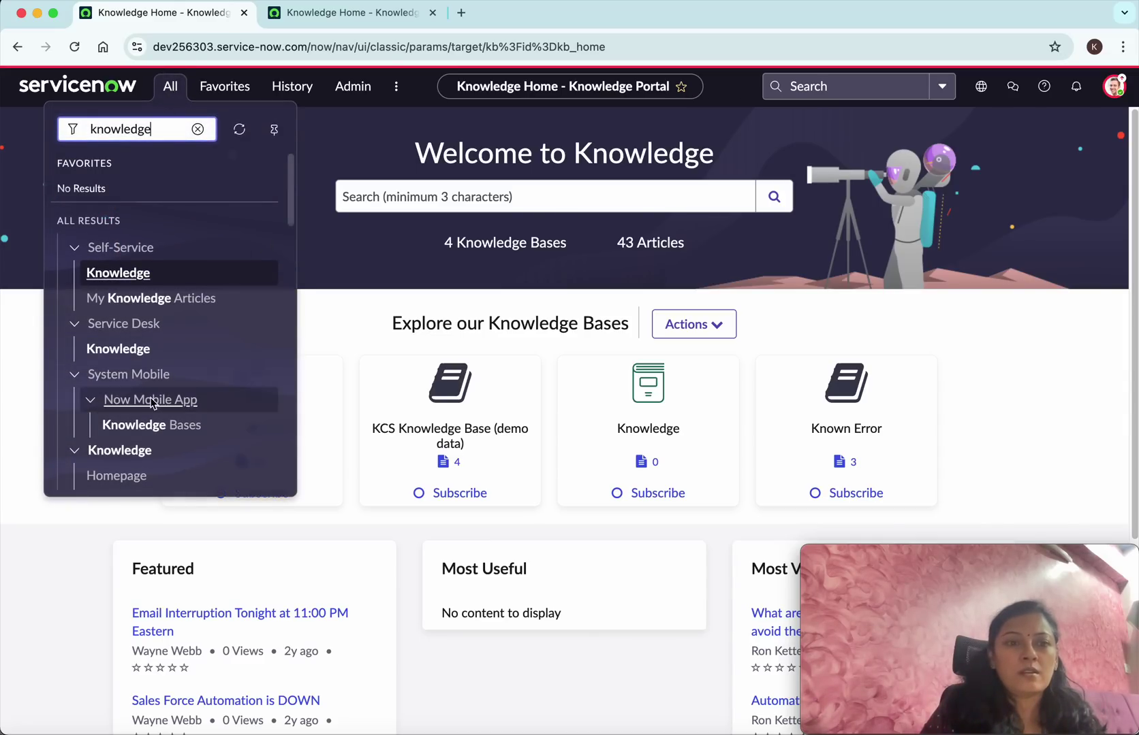
click(149, 303)
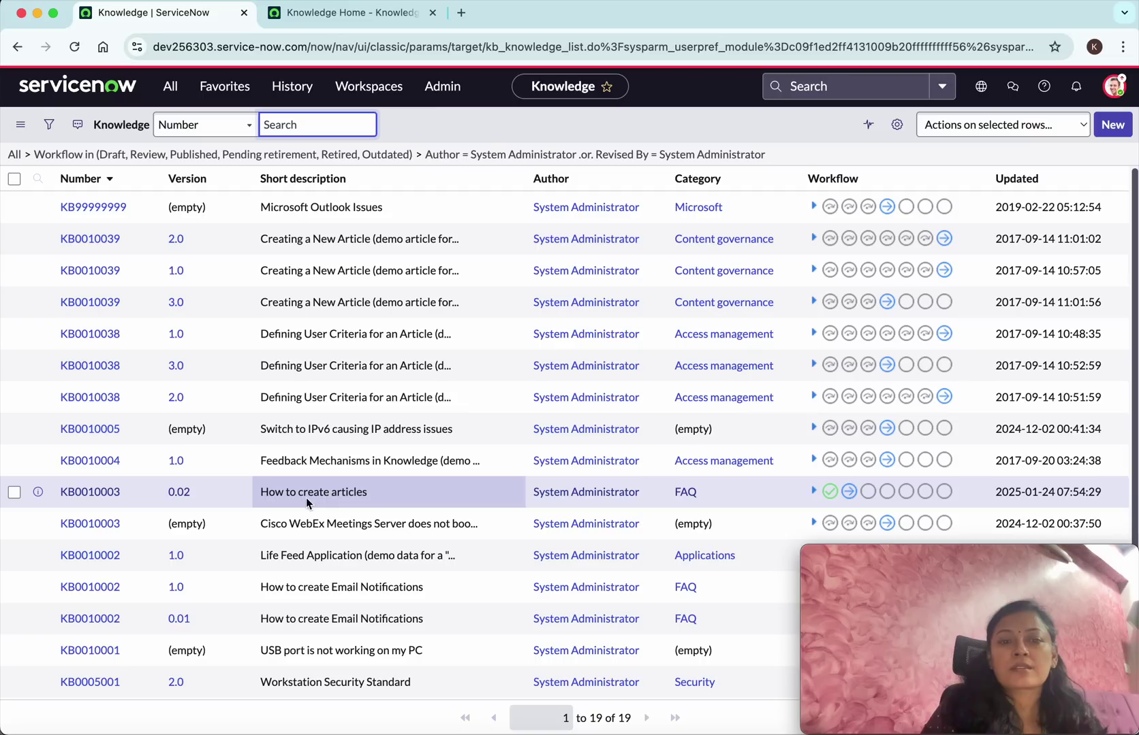
Step: Open the Requested approval for KB0010003 v0.02 from the article's Approvals list
click(109, 496)
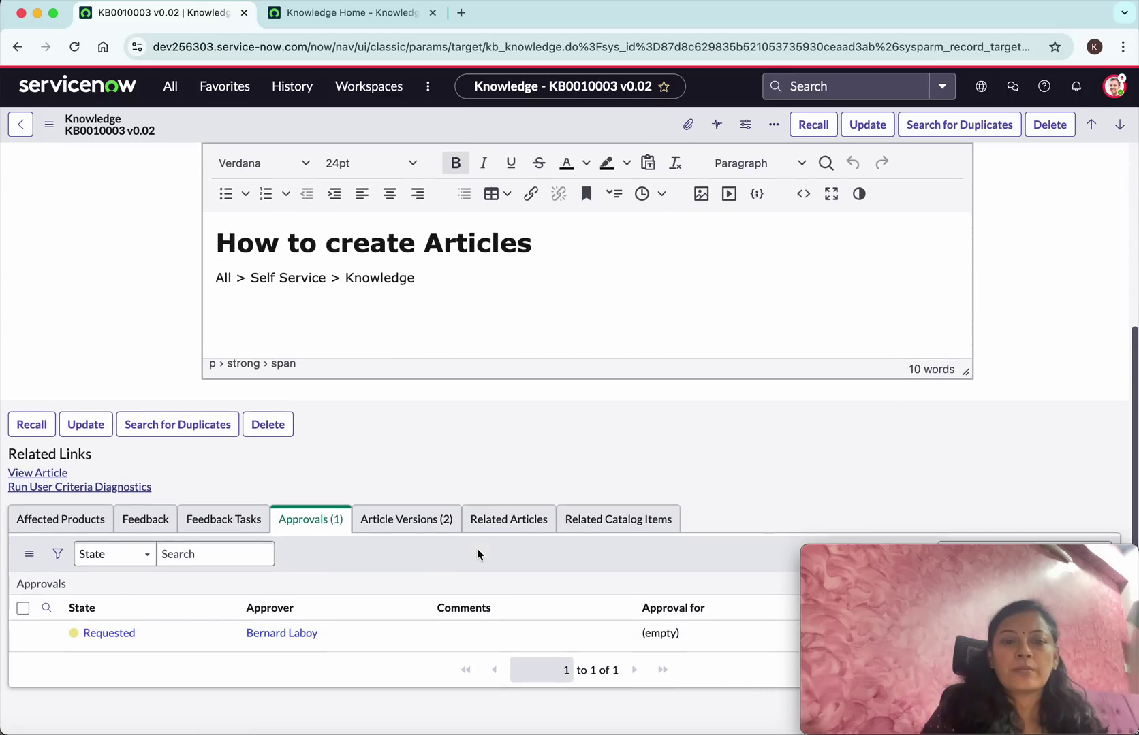
scroll(479, 555, down, 1)
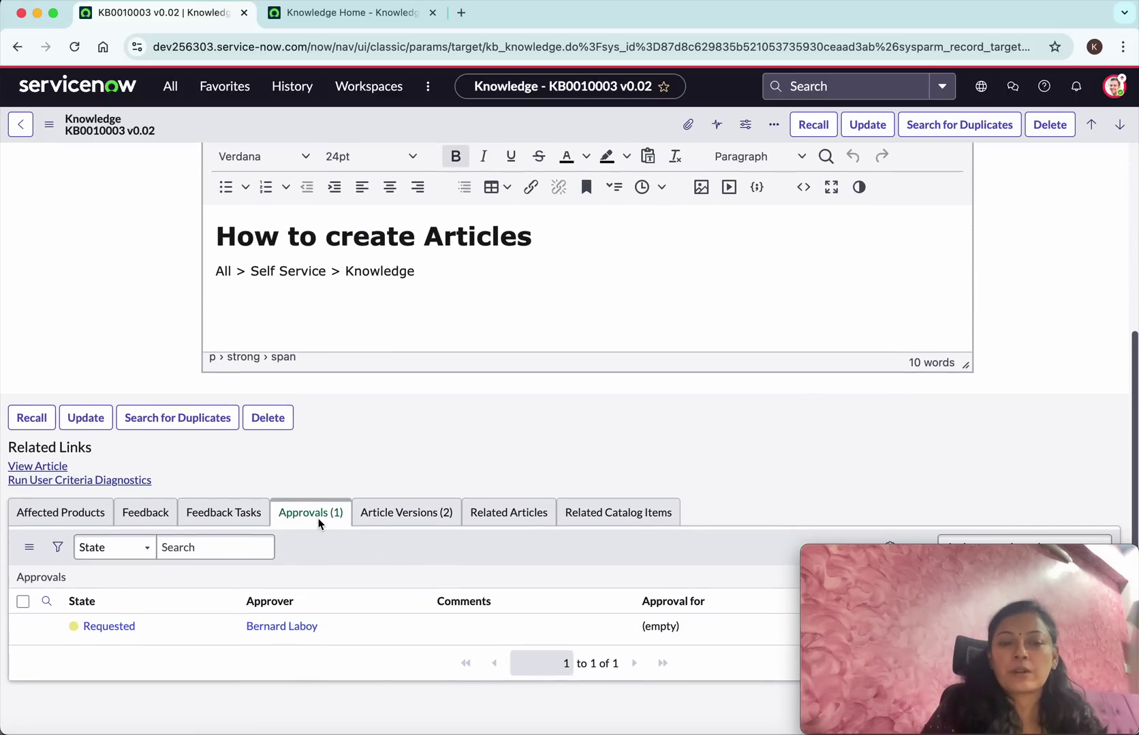
click(124, 630)
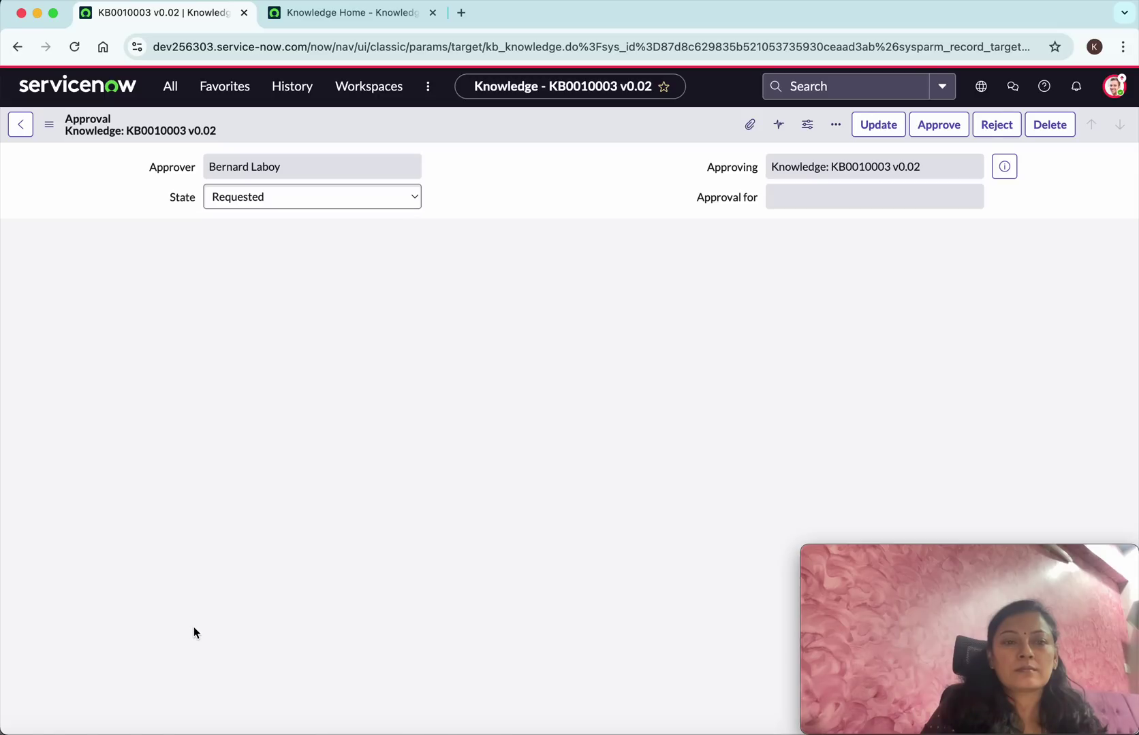
click(416, 198)
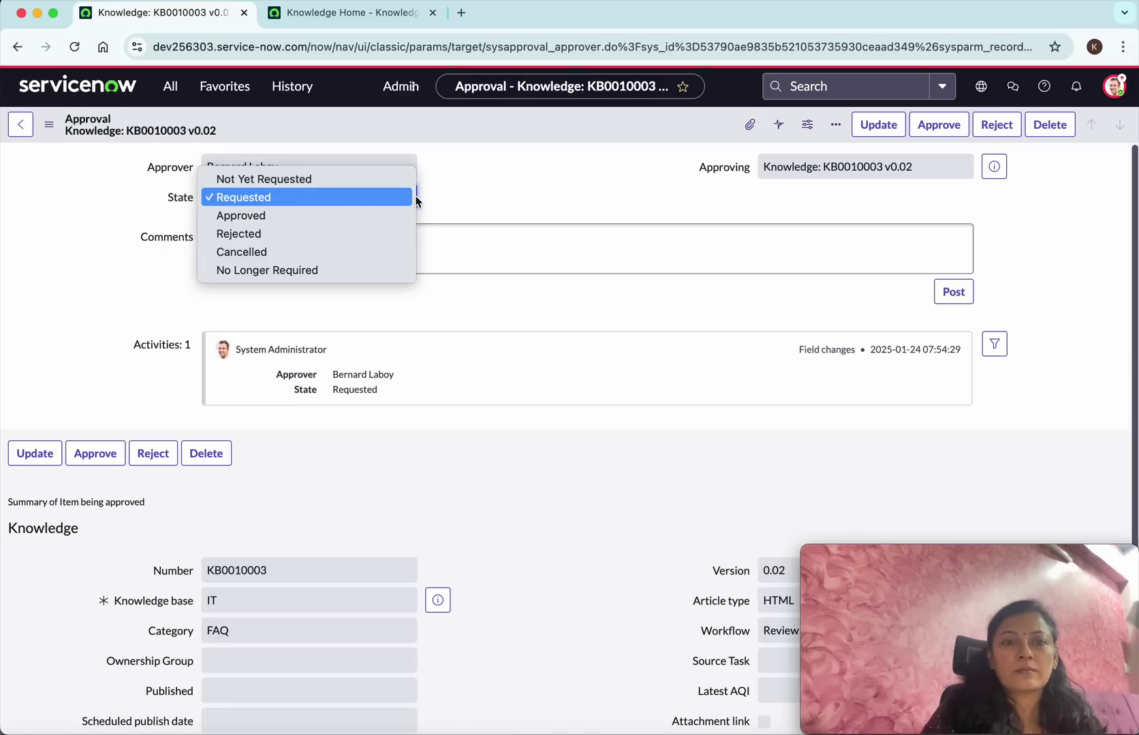
Step: Approve the request so KB0010003 publishes as version 1.0
click(331, 215)
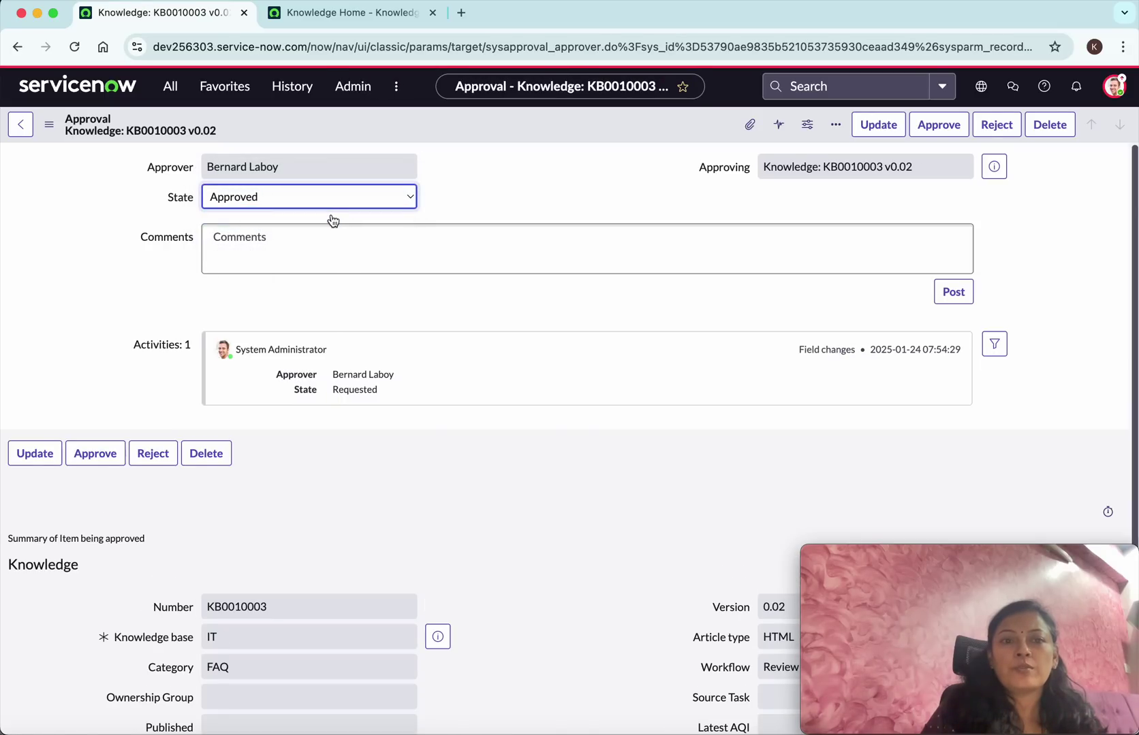
click(877, 124)
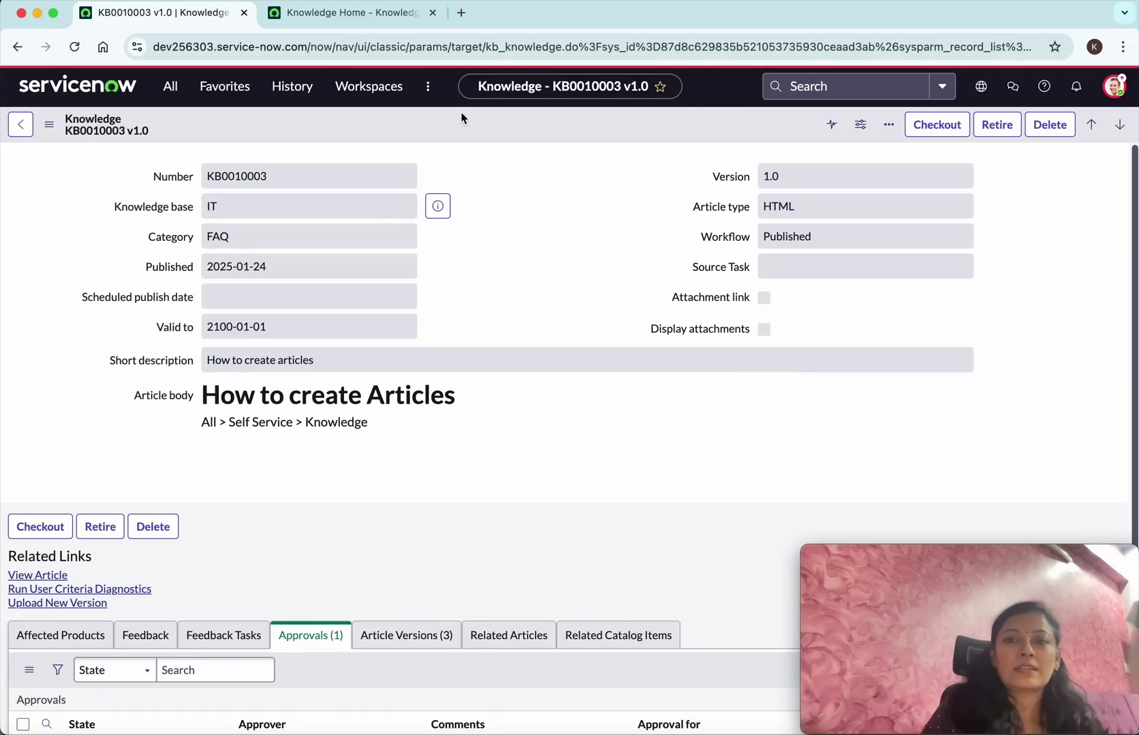
click(346, 17)
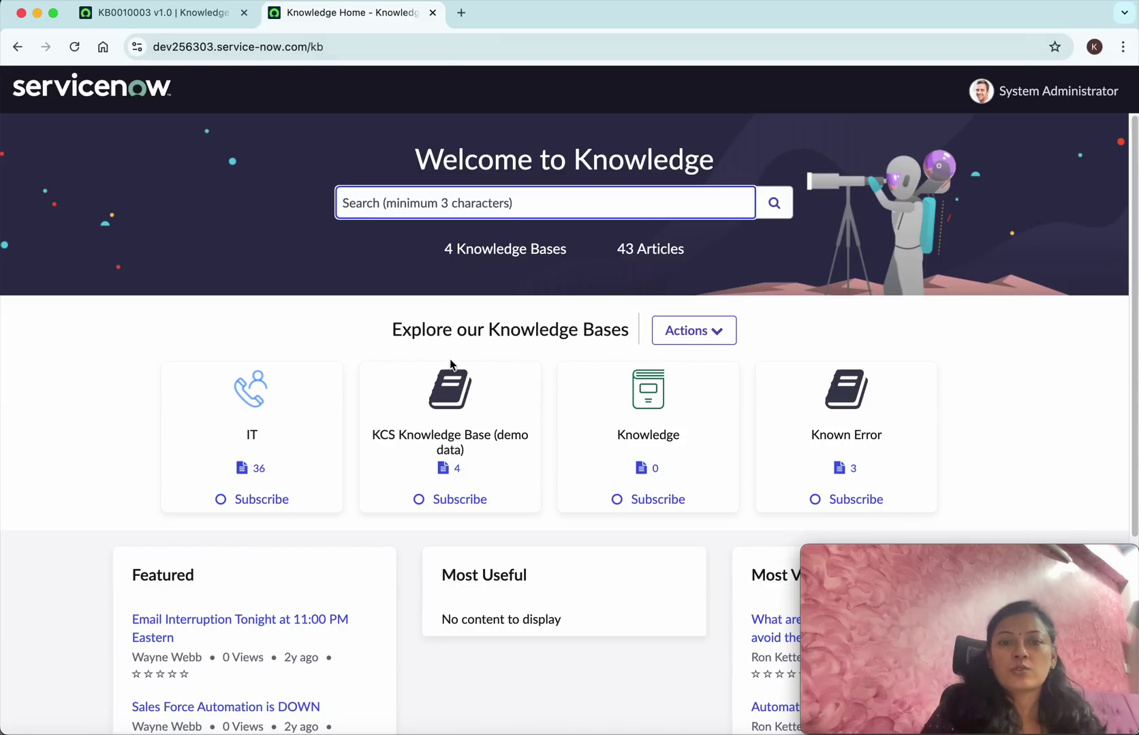
Step: Search the IT knowledge base for 'articles' and open the How to create articles result
click(258, 472)
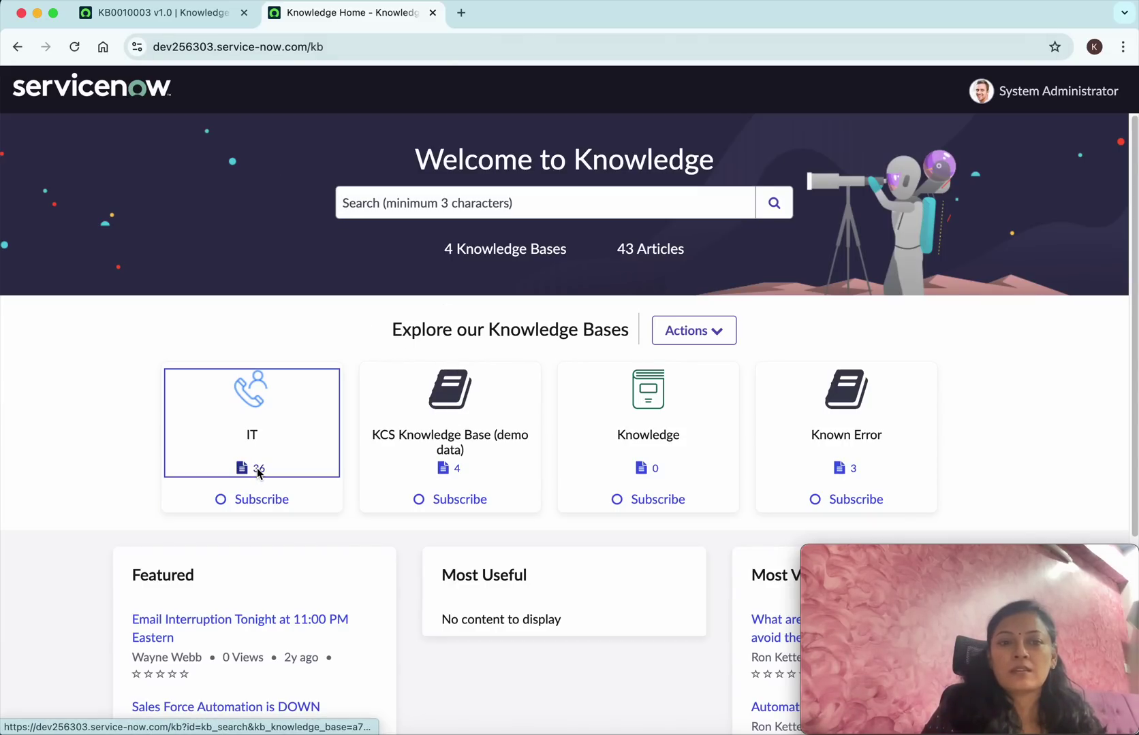
click(330, 228)
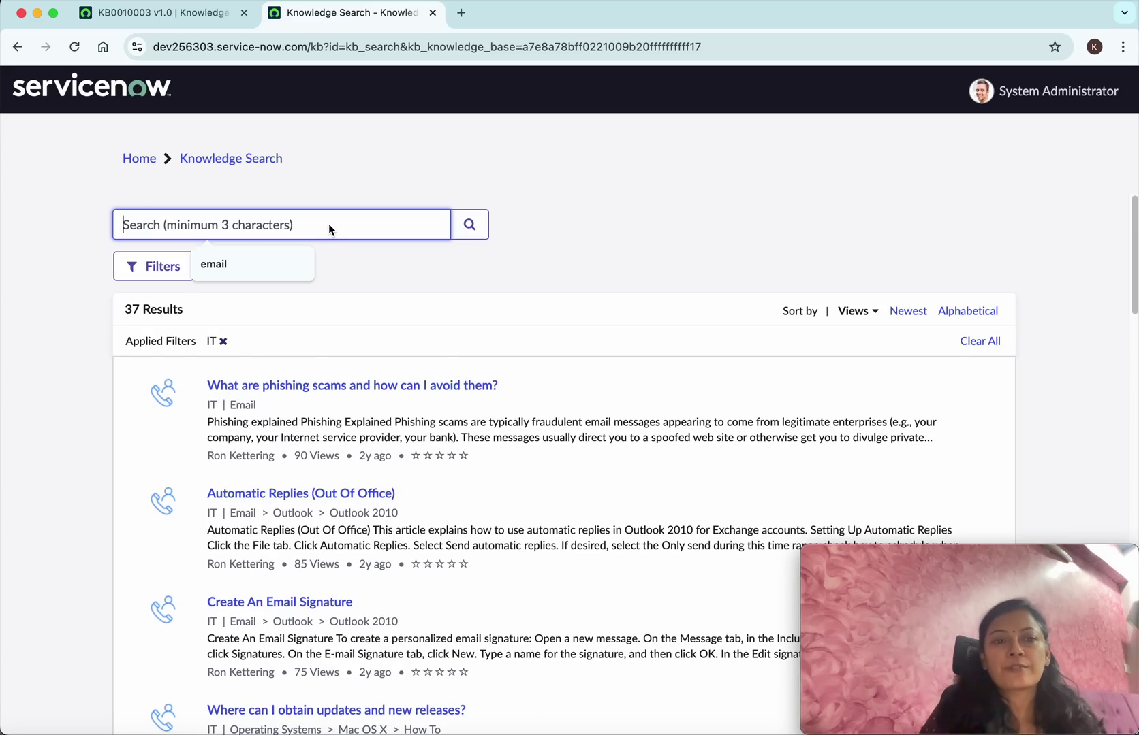
text(articles)
key(Return)
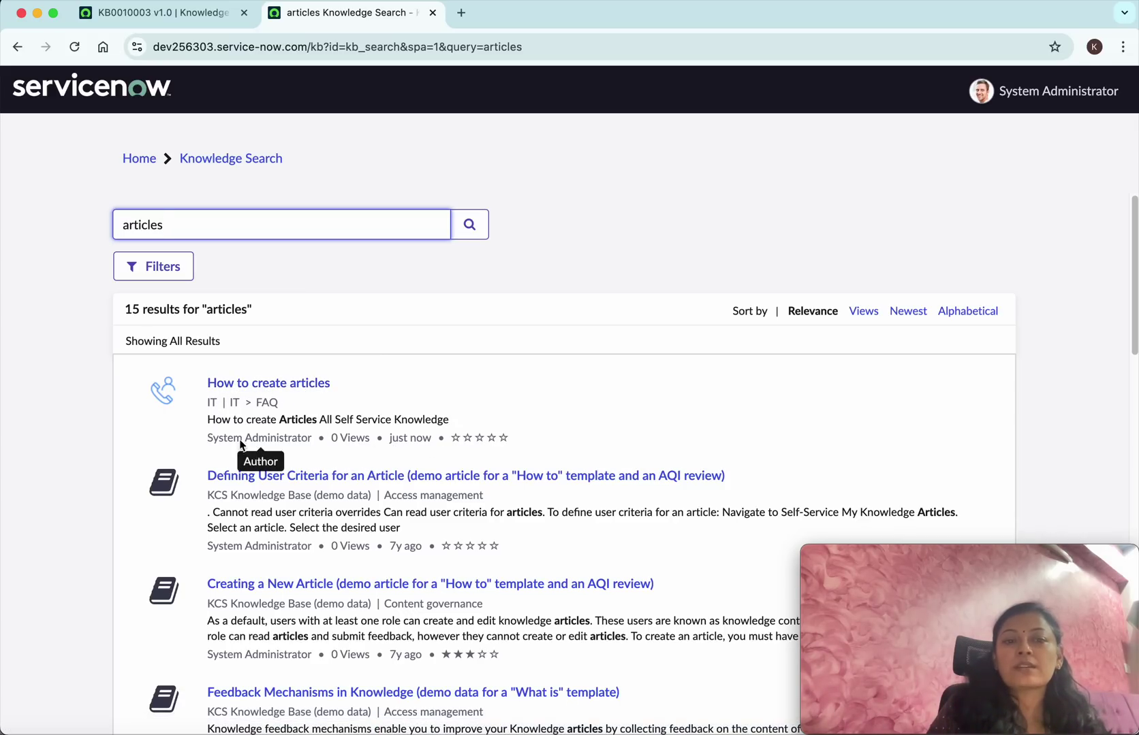
click(253, 385)
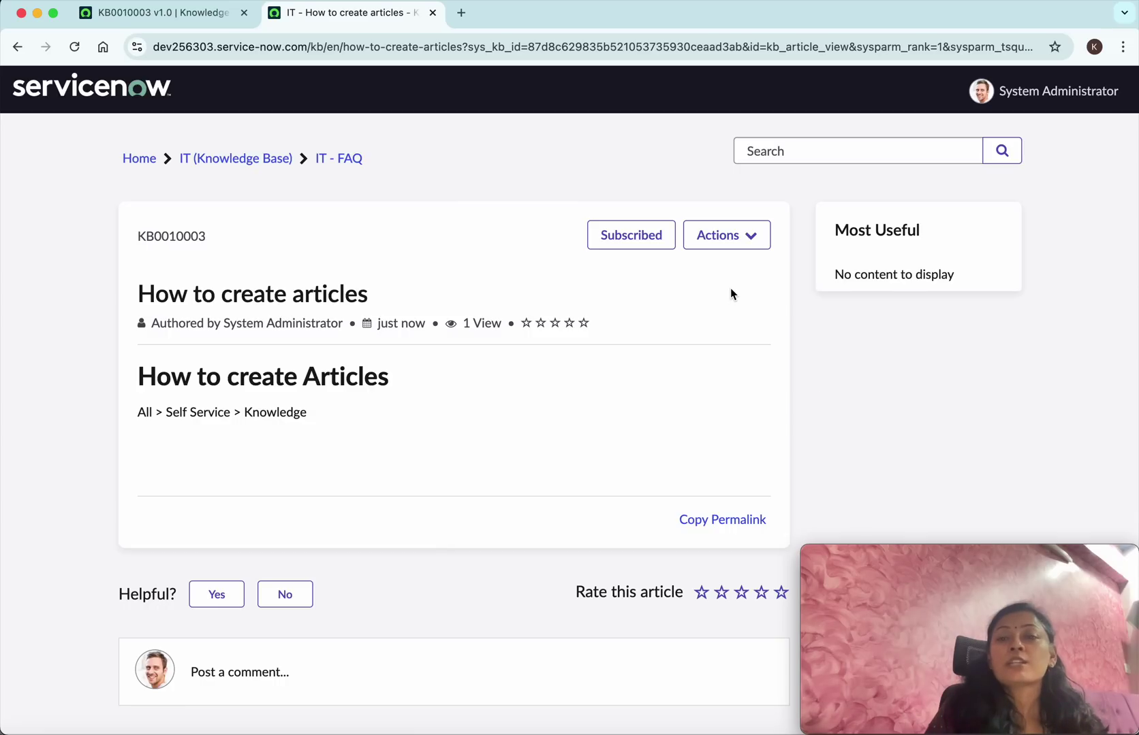
Step: Check the Actions menu on article KB0010003 and close it without choosing anything
click(754, 241)
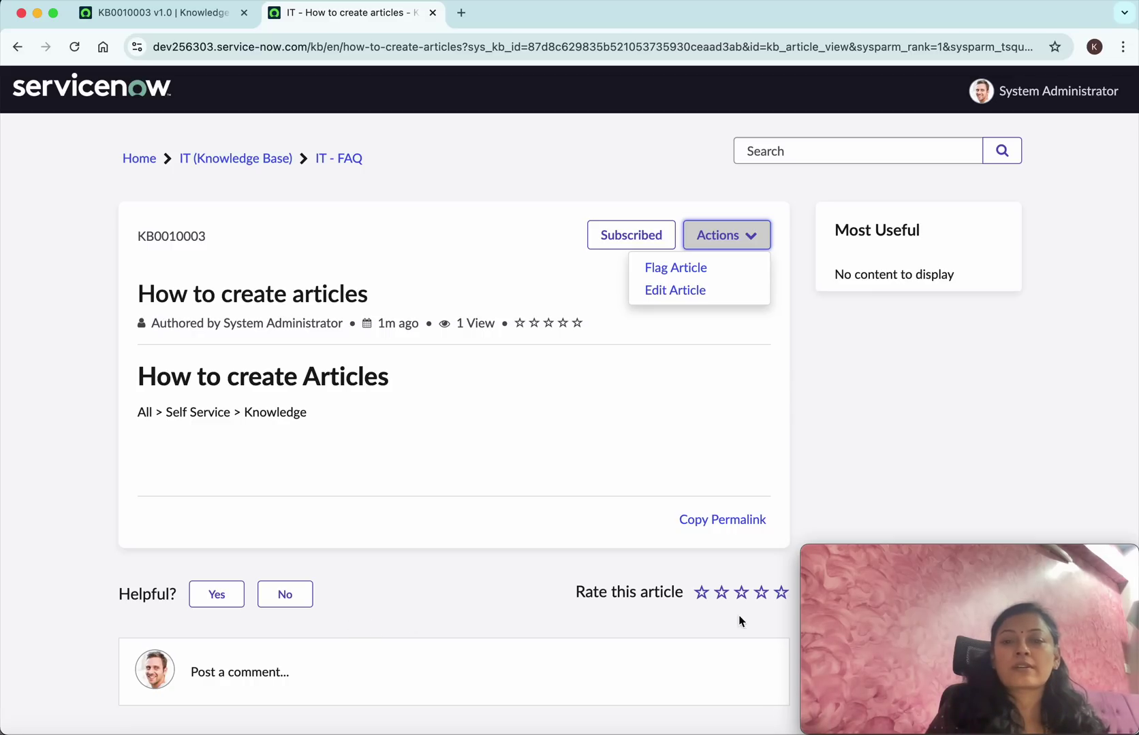
click(896, 343)
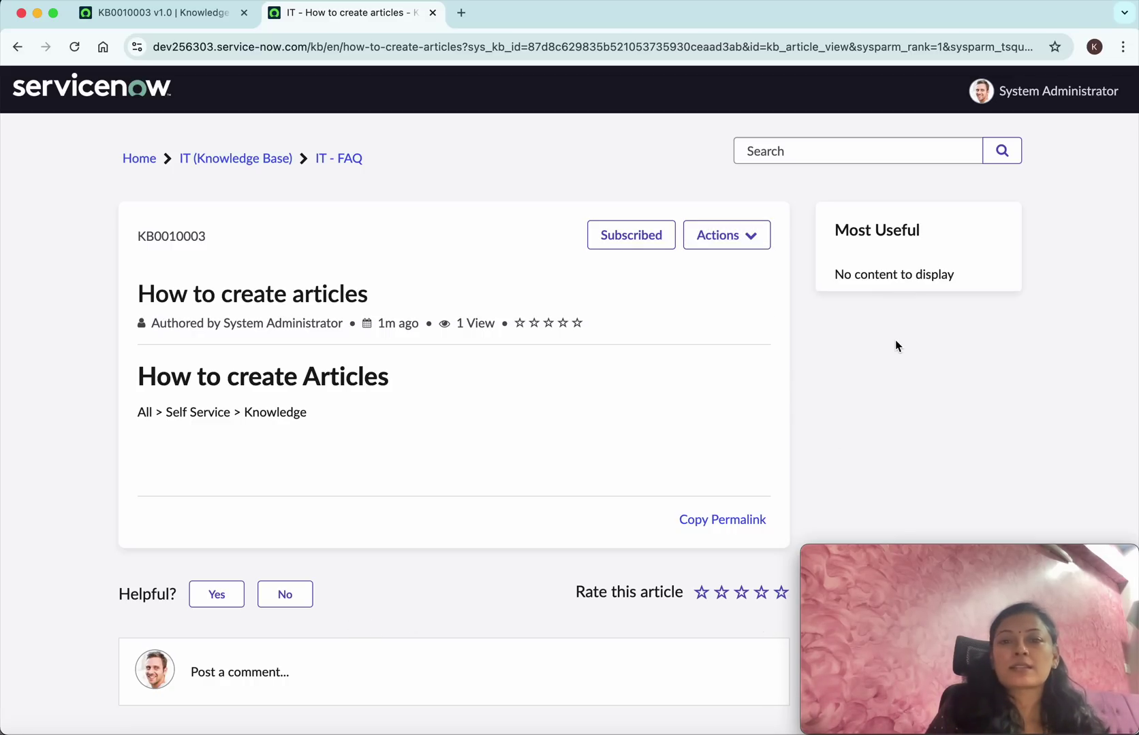